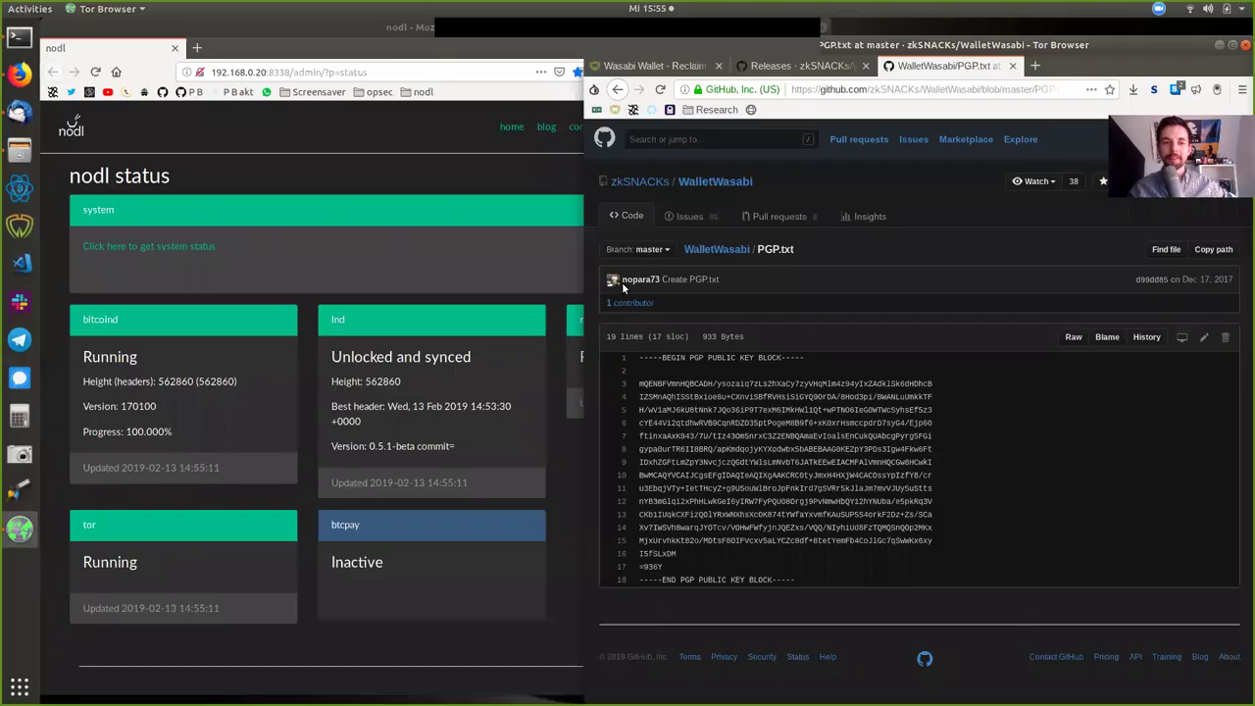
Confirm the Wasabi Wallet website offers version 1.1.1 for download.
{"action": "left_click", "coordinate": [696, 66]}
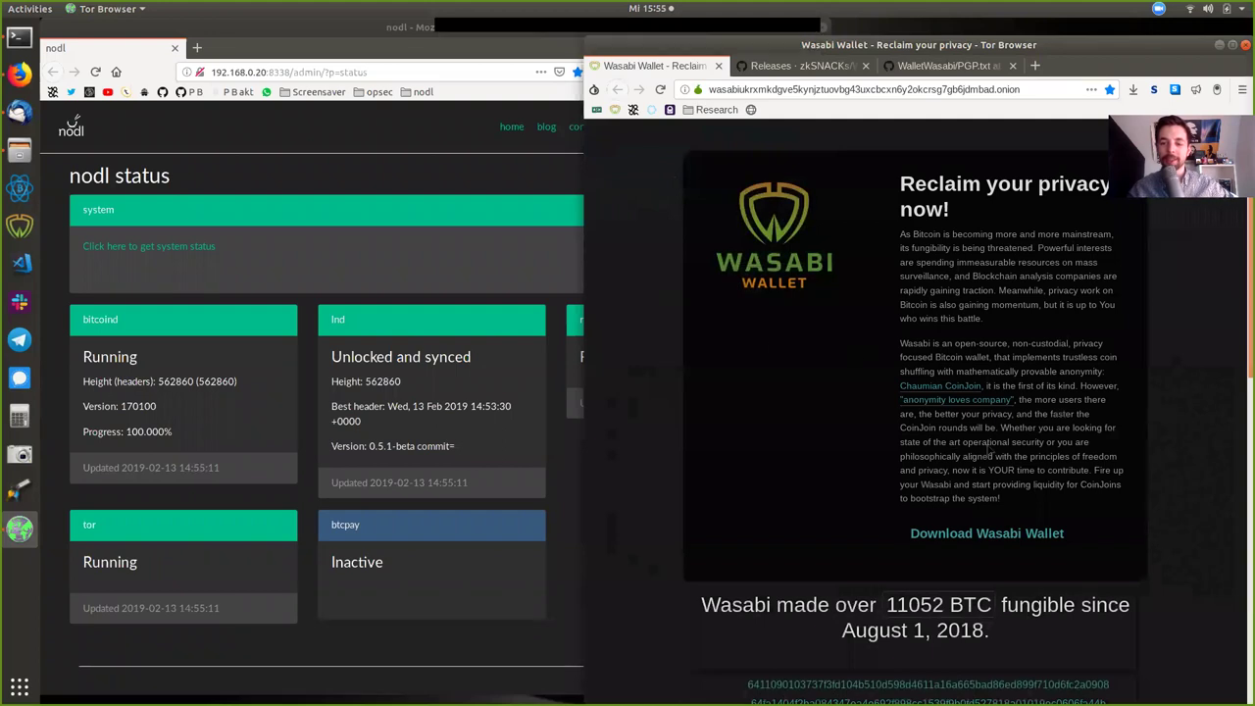
{"action": "scroll", "coordinate": [988, 449], "scroll_direction": "down", "scroll_amount": 2}
{"action": "scroll", "coordinate": [973, 493], "scroll_direction": "down", "scroll_amount": 4}
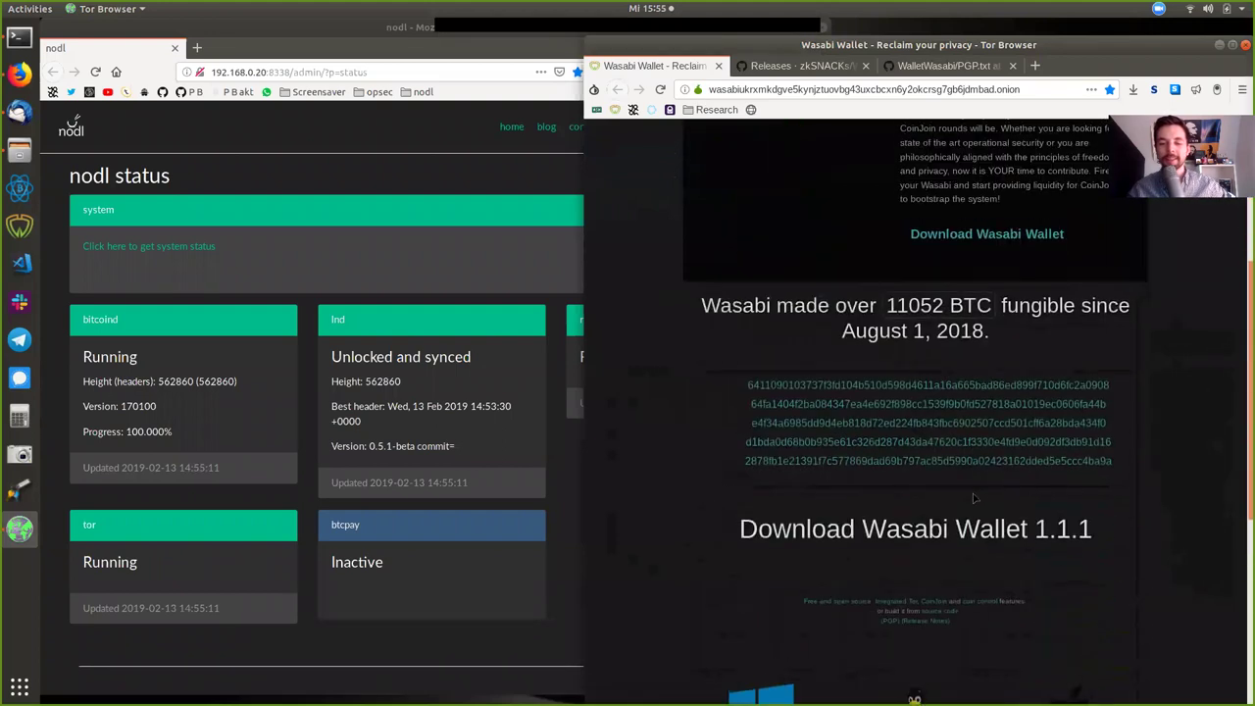
{"action": "scroll", "coordinate": [1040, 544], "scroll_direction": "down", "scroll_amount": 2}
{"action": "left_click_drag", "start_coordinate": [1099, 422], "coordinate": [1028, 419]}
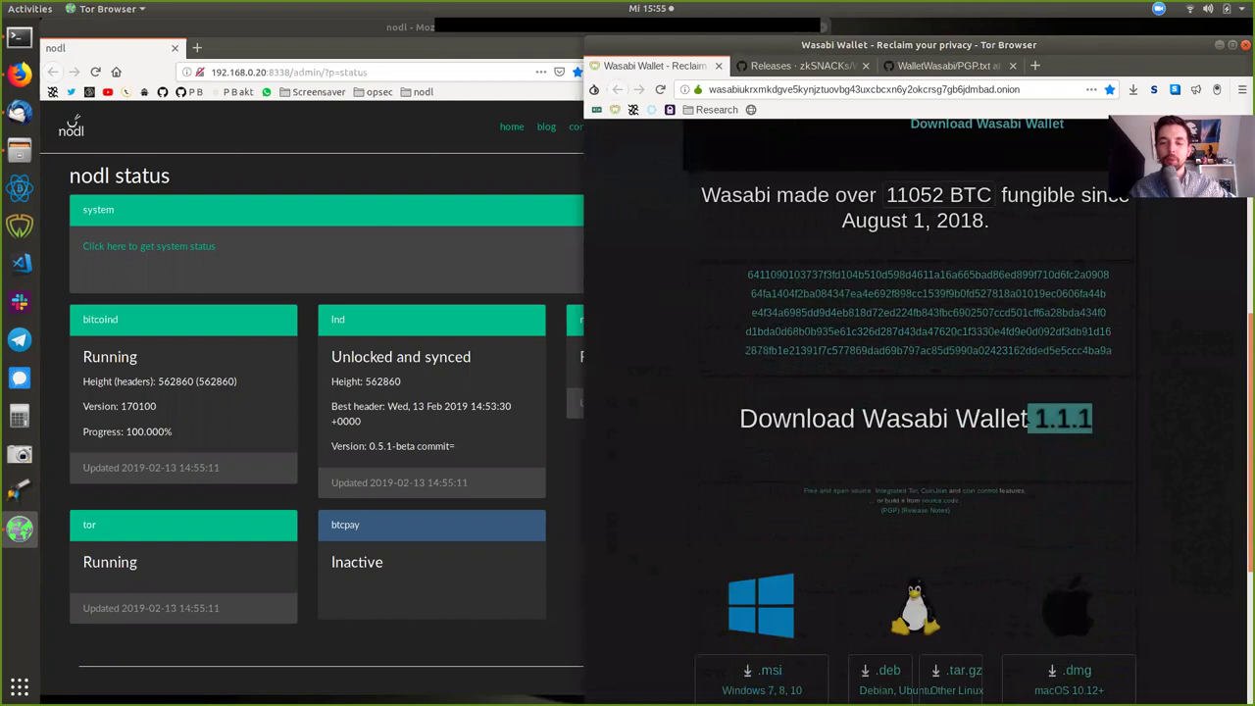
{"action": "left_click", "coordinate": [1049, 421]}
{"action": "left_click_drag", "start_coordinate": [953, 514], "coordinate": [1029, 440]}
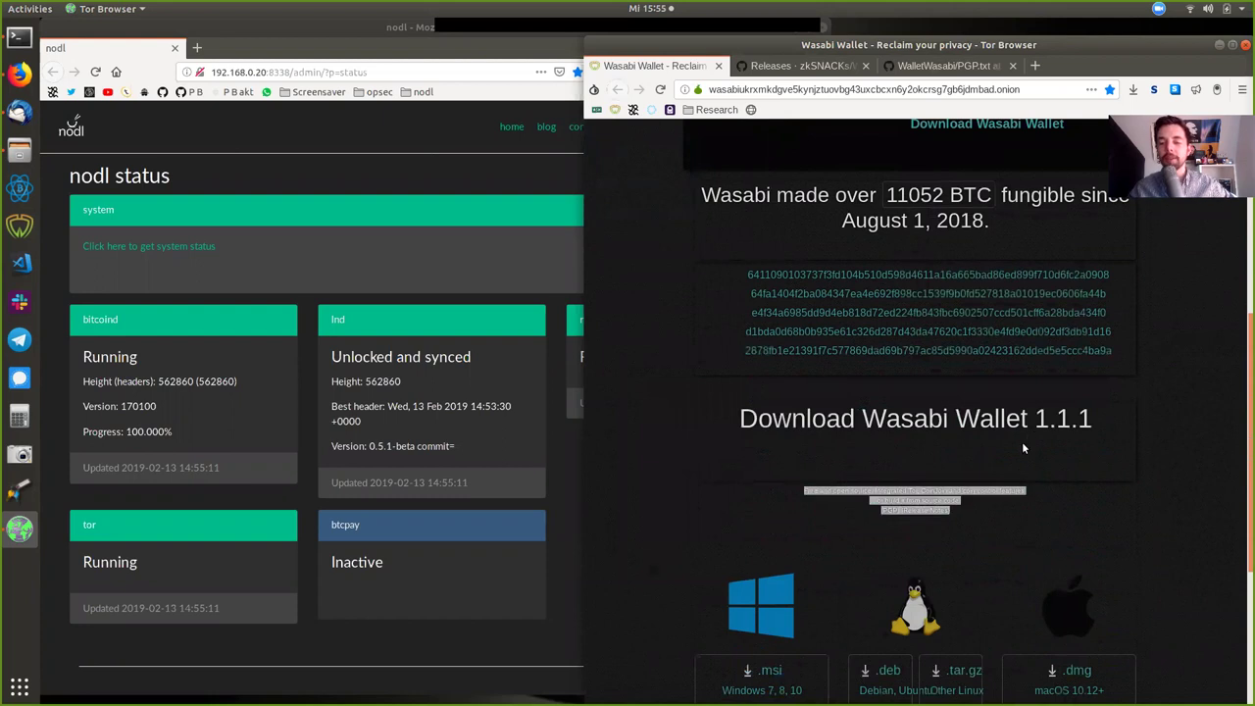
Show the Assets list of the WalletWasabi 1.1.1 GitHub release.
{"action": "left_click", "coordinate": [799, 66]}
{"action": "scroll", "coordinate": [883, 343], "scroll_direction": "down", "scroll_amount": 1}
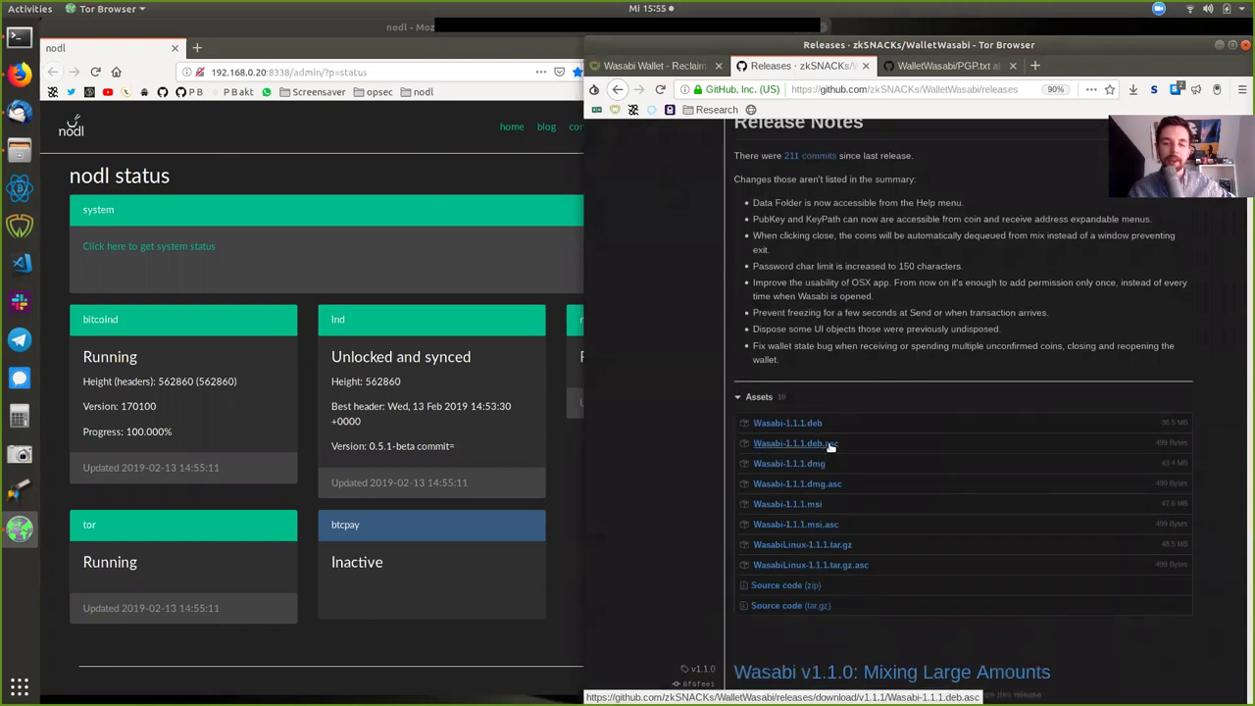
{"action": "scroll", "coordinate": [832, 477], "scroll_direction": "up", "scroll_amount": 1}
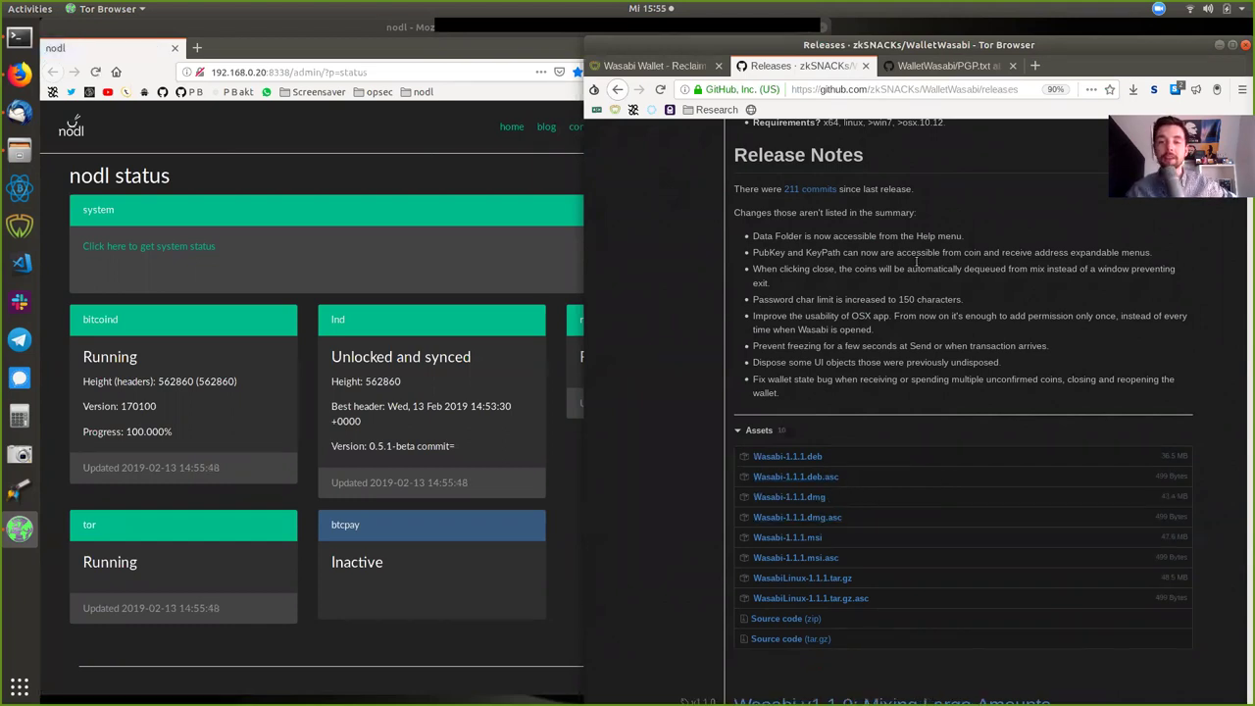
View the WalletWasabi PGP.txt file and highlight its public key block.
{"action": "left_click", "coordinate": [936, 65]}
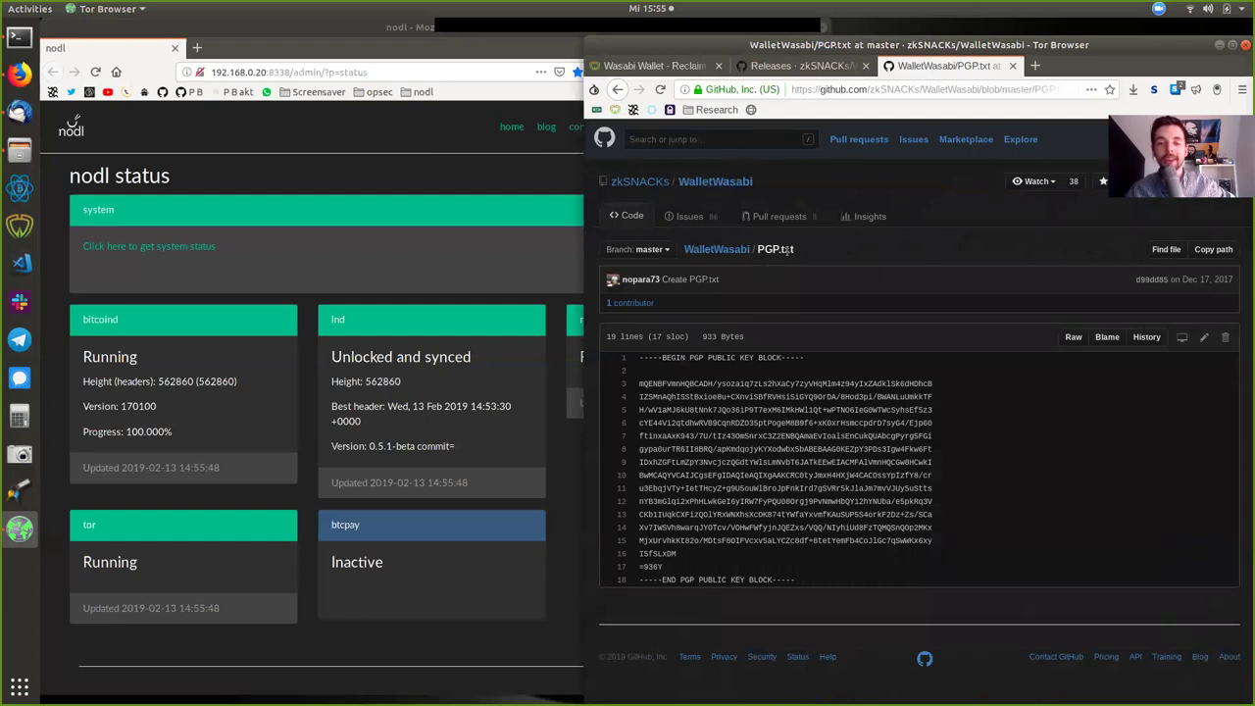
{"action": "left_click_drag", "start_coordinate": [796, 578], "coordinate": [645, 361]}
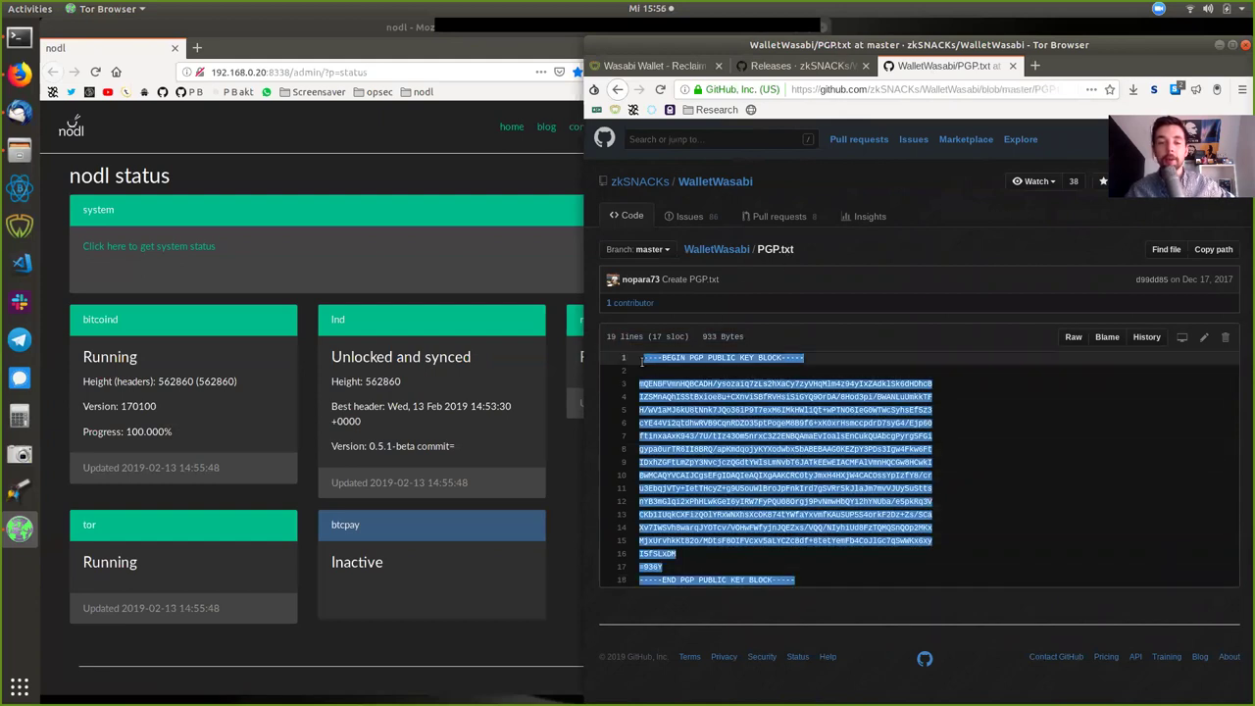
{"action": "left_click", "coordinate": [643, 361]}
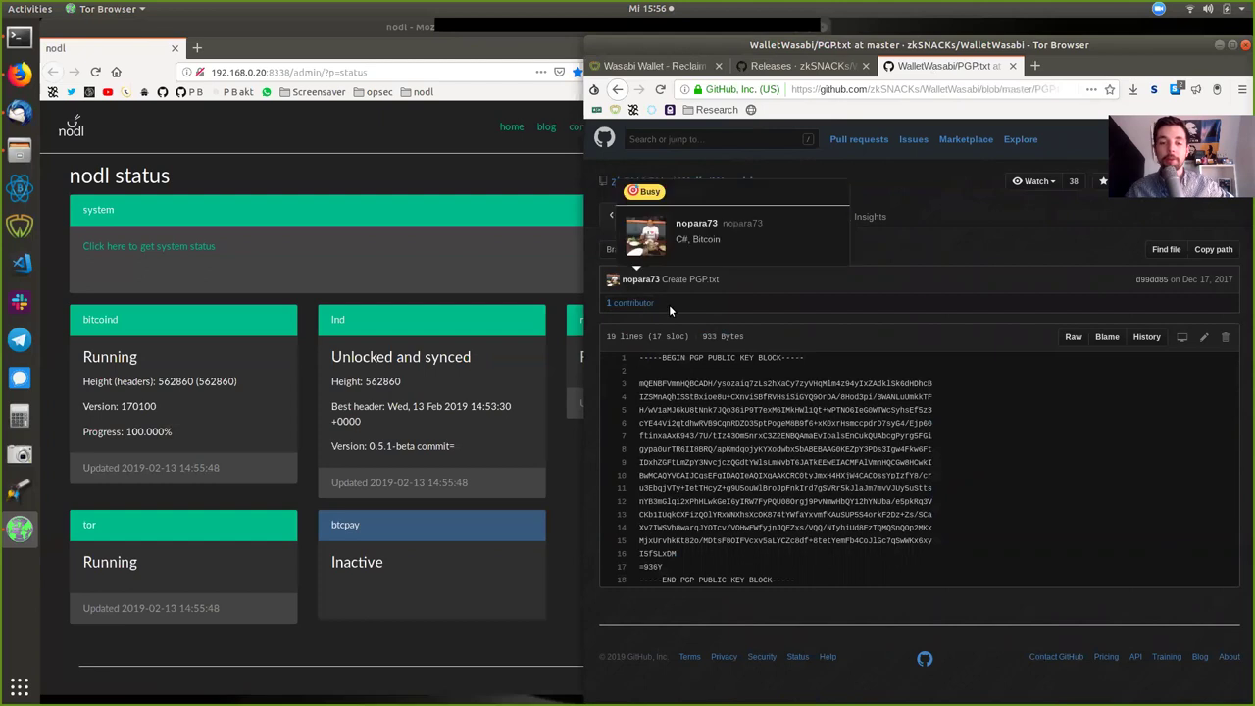
{"action": "left_click_drag", "start_coordinate": [802, 583], "coordinate": [579, 348]}
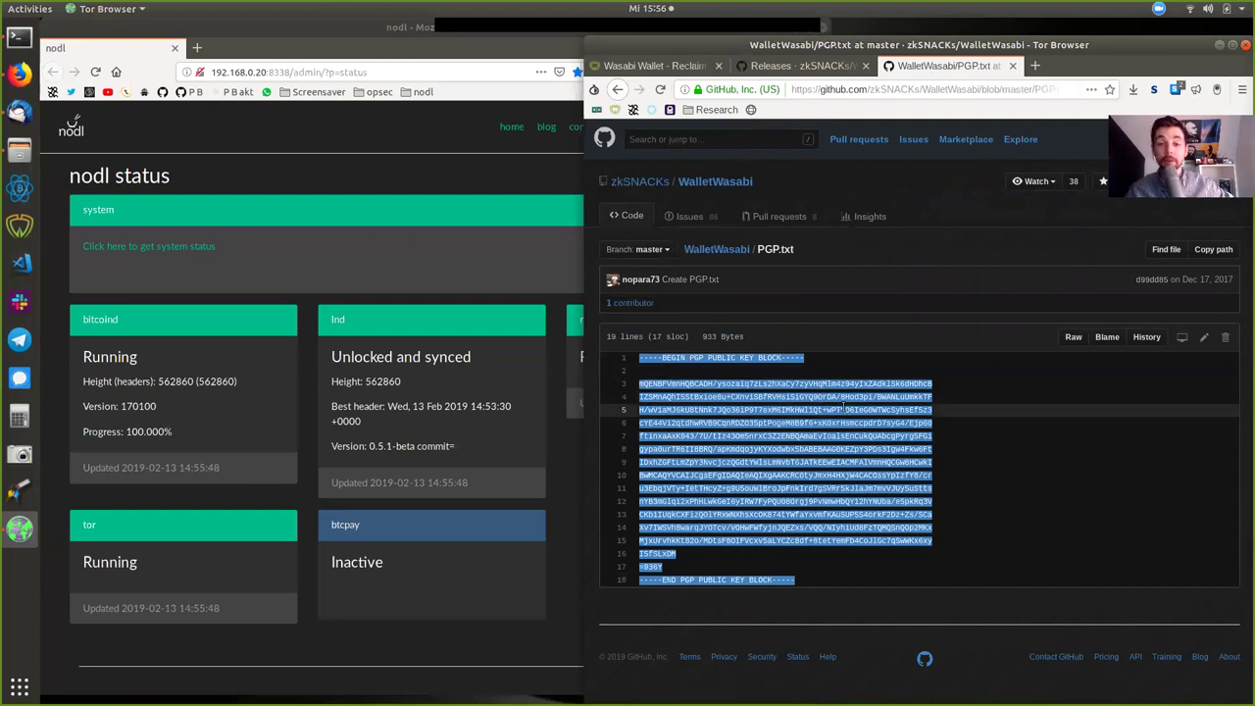
{"action": "left_click", "coordinate": [804, 488]}
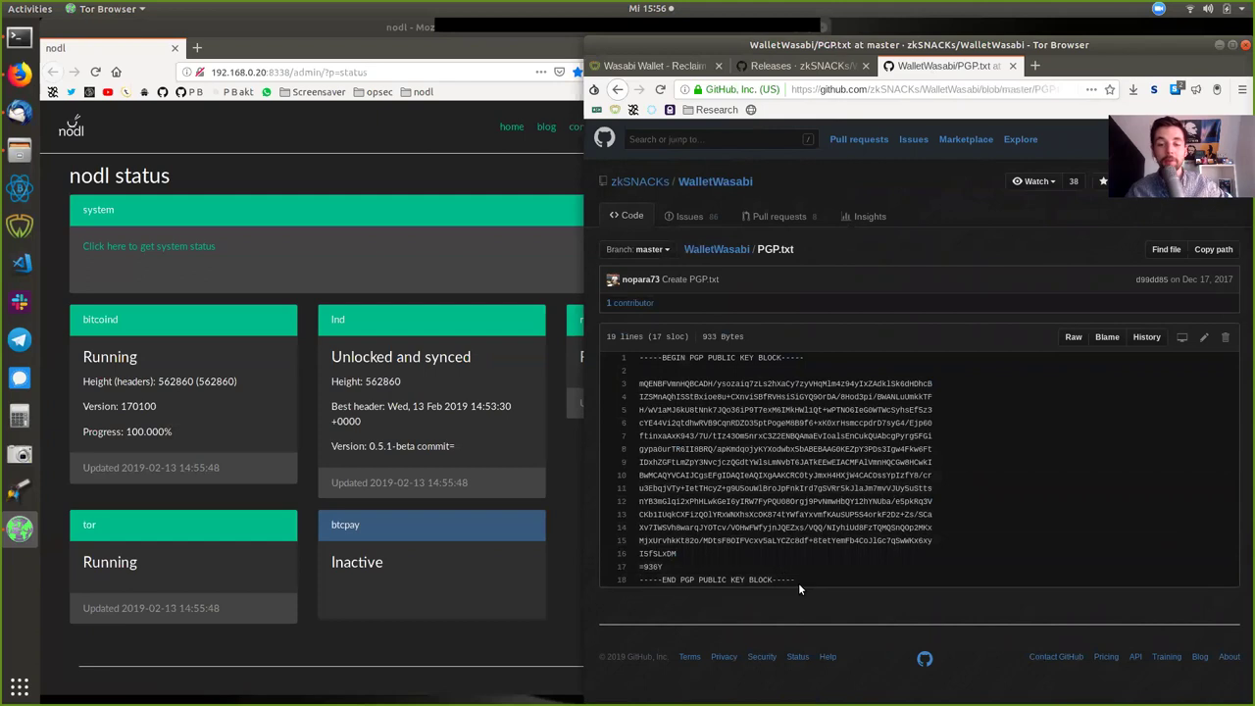
{"action": "left_click_drag", "start_coordinate": [798, 582], "coordinate": [635, 358]}
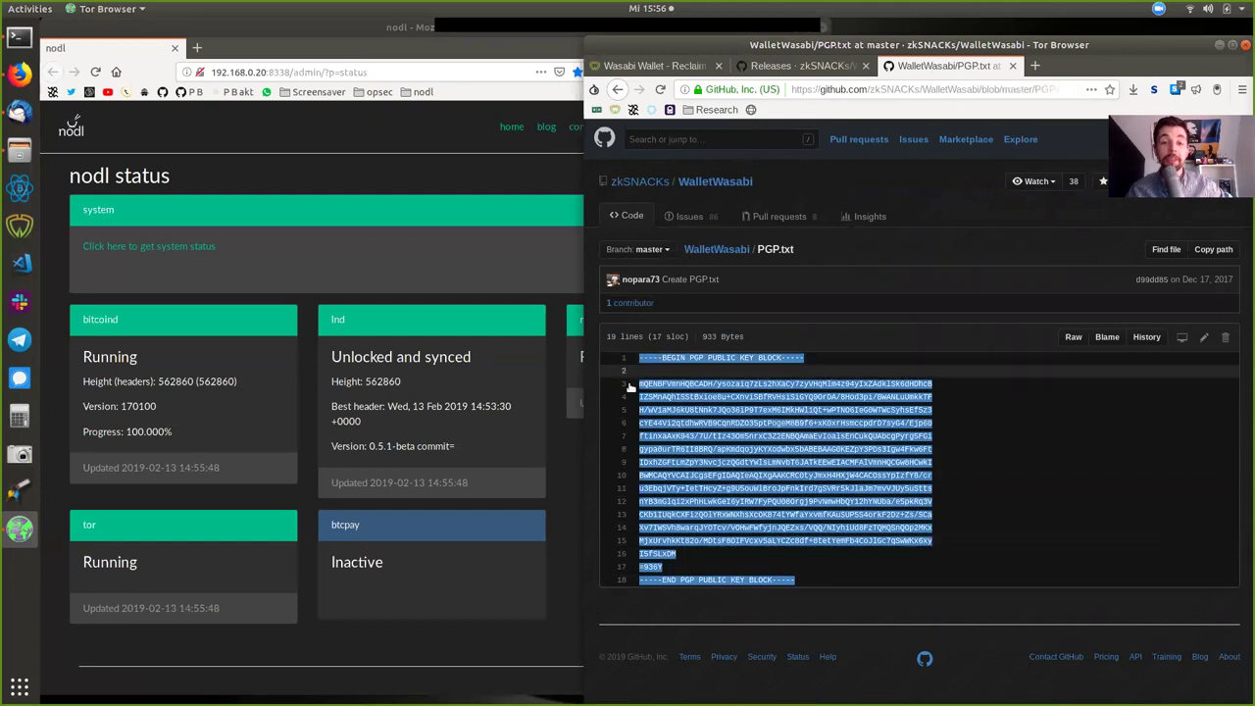
{"action": "left_click", "coordinate": [747, 473]}
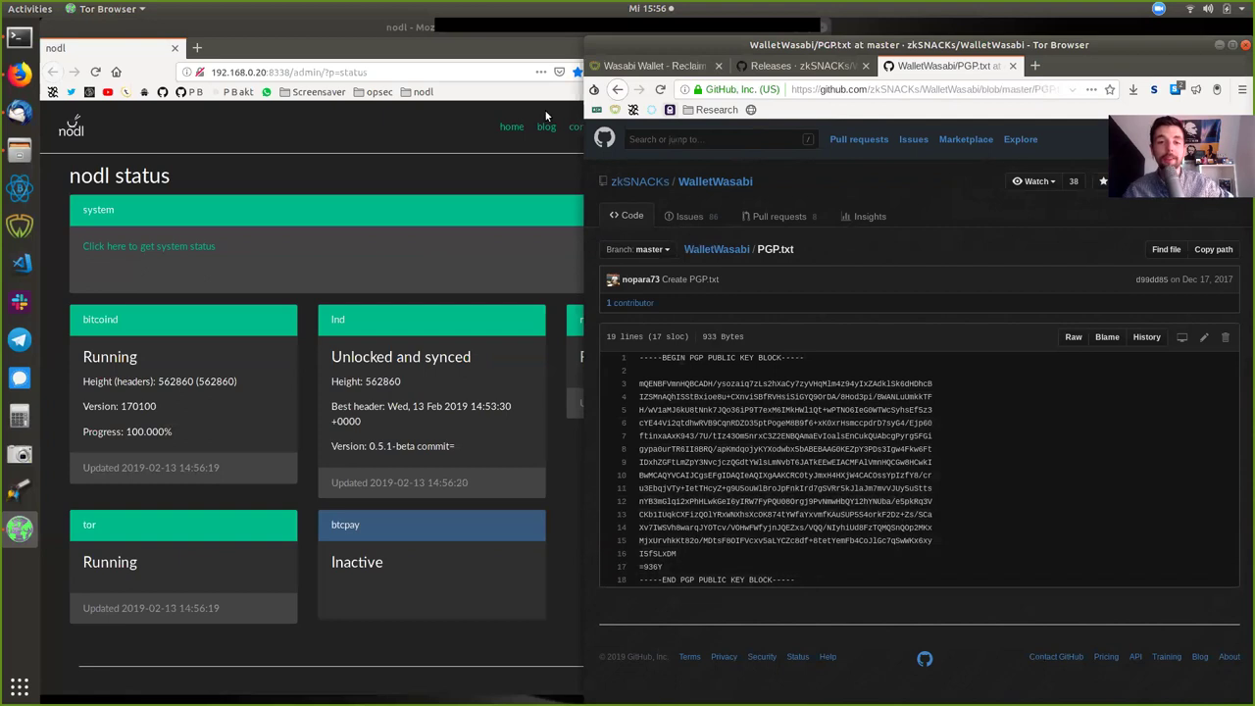
Review the 'gpg --verify Wasabi-1.1.1.deb.asc Wasabi-1.1.1.deb' command in the terminal.
{"action": "left_click", "coordinate": [19, 37]}
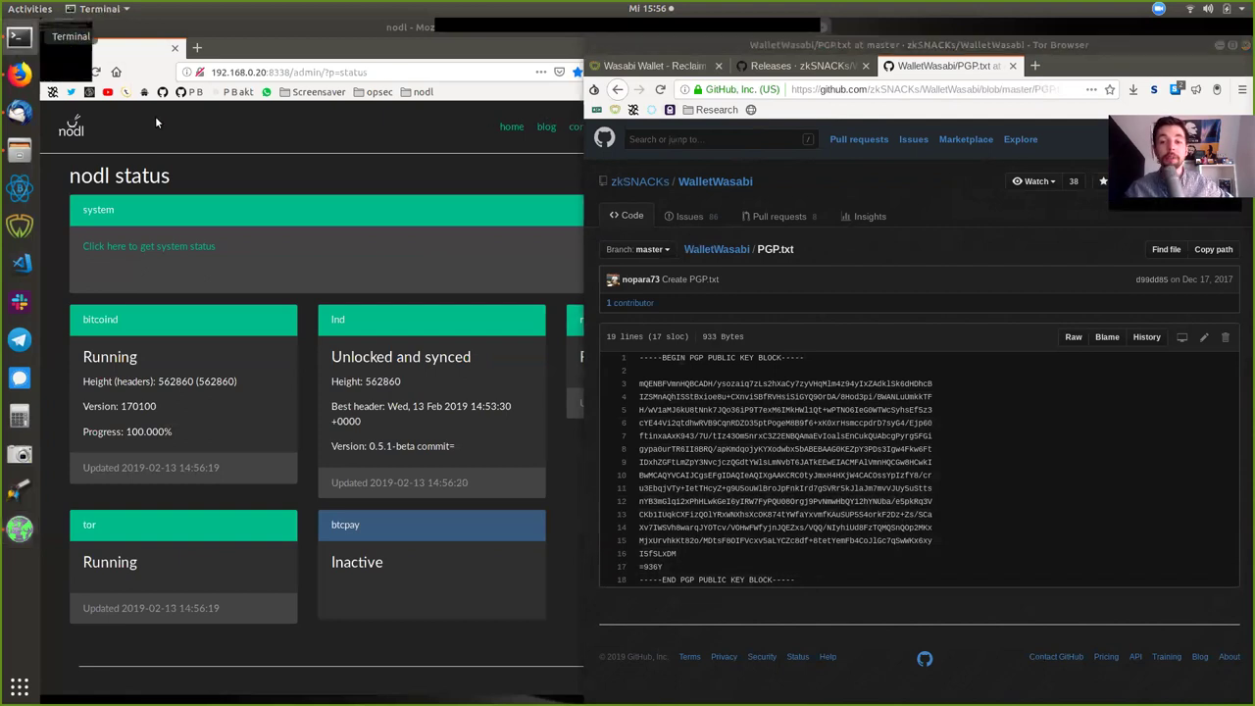
{"action": "double_click", "coordinate": [948, 60]}
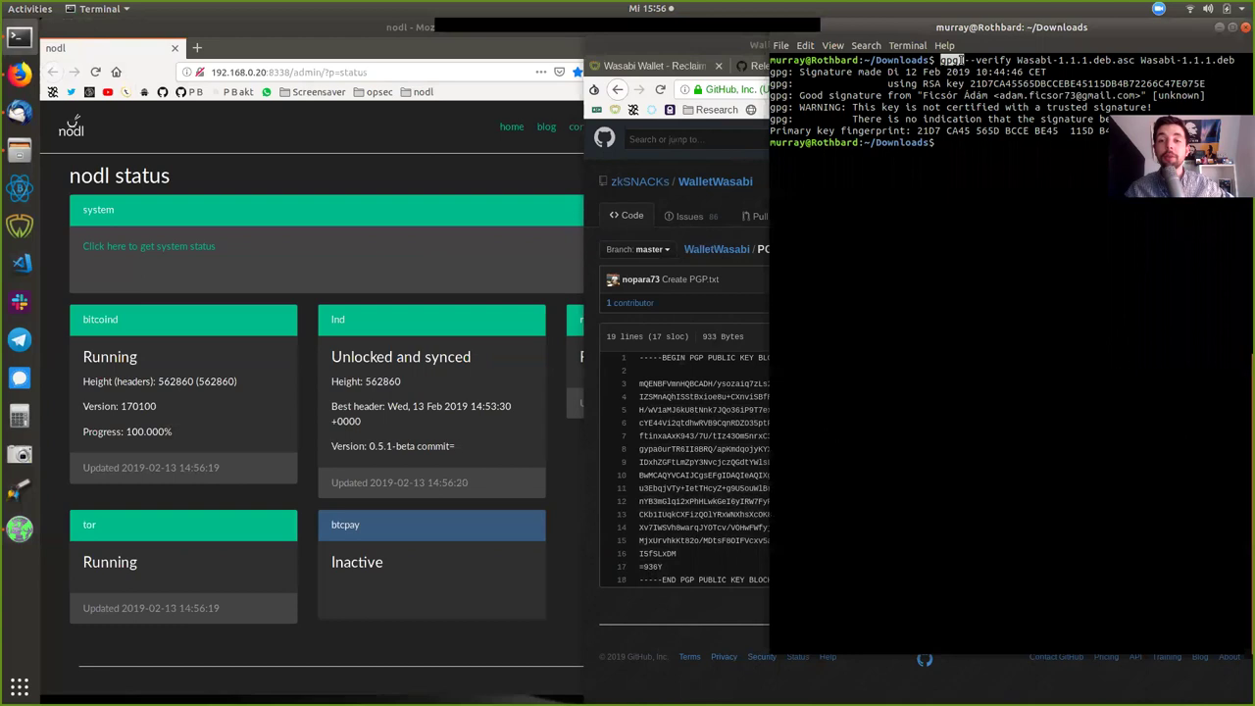
{"action": "left_click_drag", "start_coordinate": [959, 61], "coordinate": [1115, 61]}
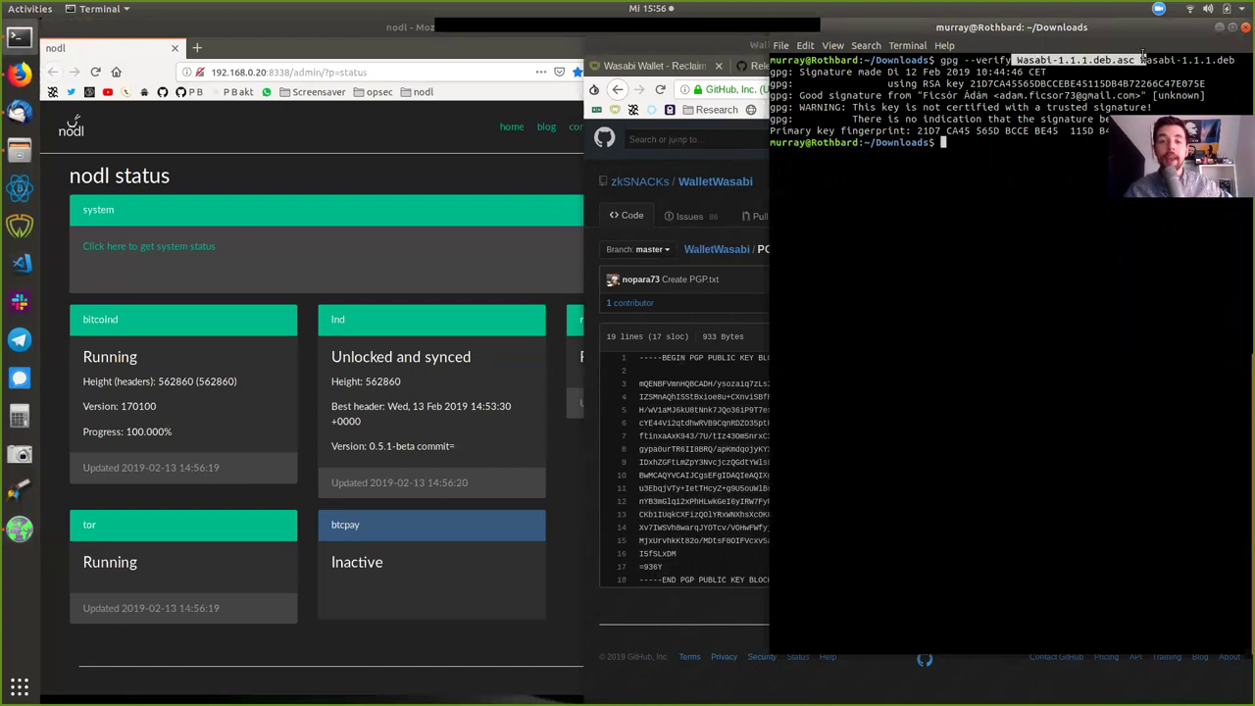
{"action": "scroll", "coordinate": [1115, 403], "scroll_direction": "up", "scroll_amount": 10}
{"action": "scroll", "coordinate": [1116, 403], "scroll_direction": "down", "scroll_amount": 10}
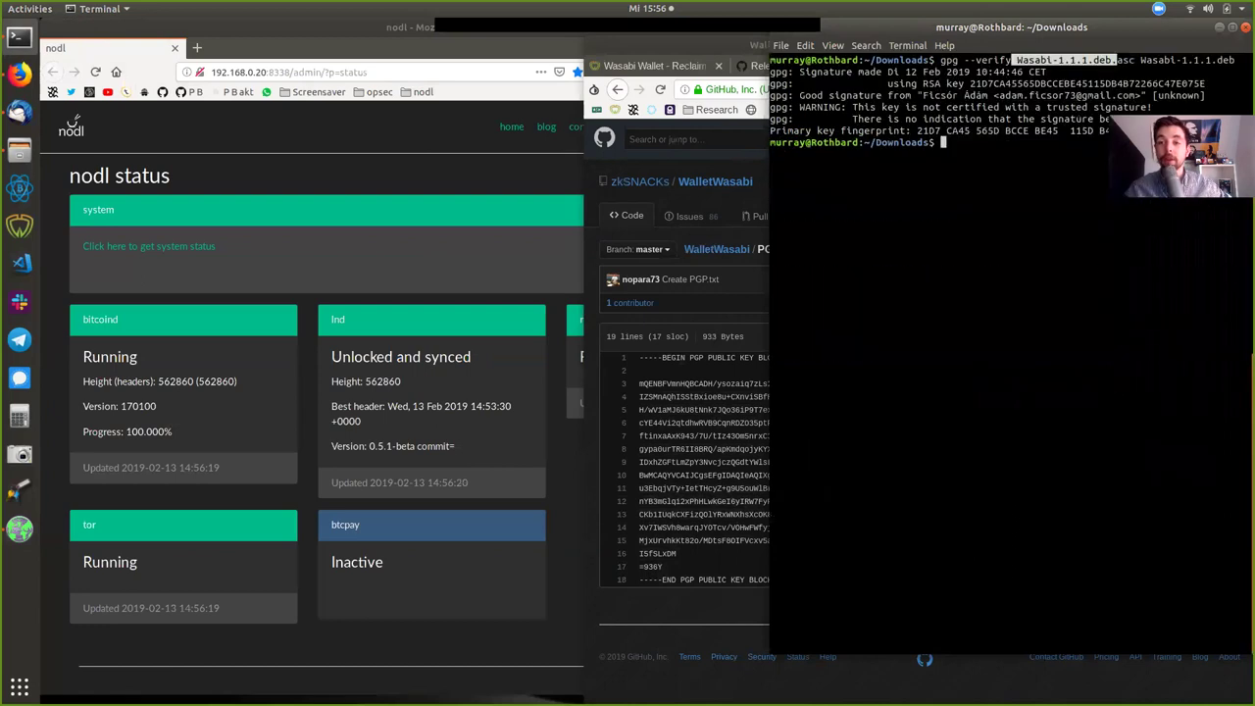
{"action": "double_click", "coordinate": [1124, 62]}
{"action": "double_click", "coordinate": [1177, 60]}
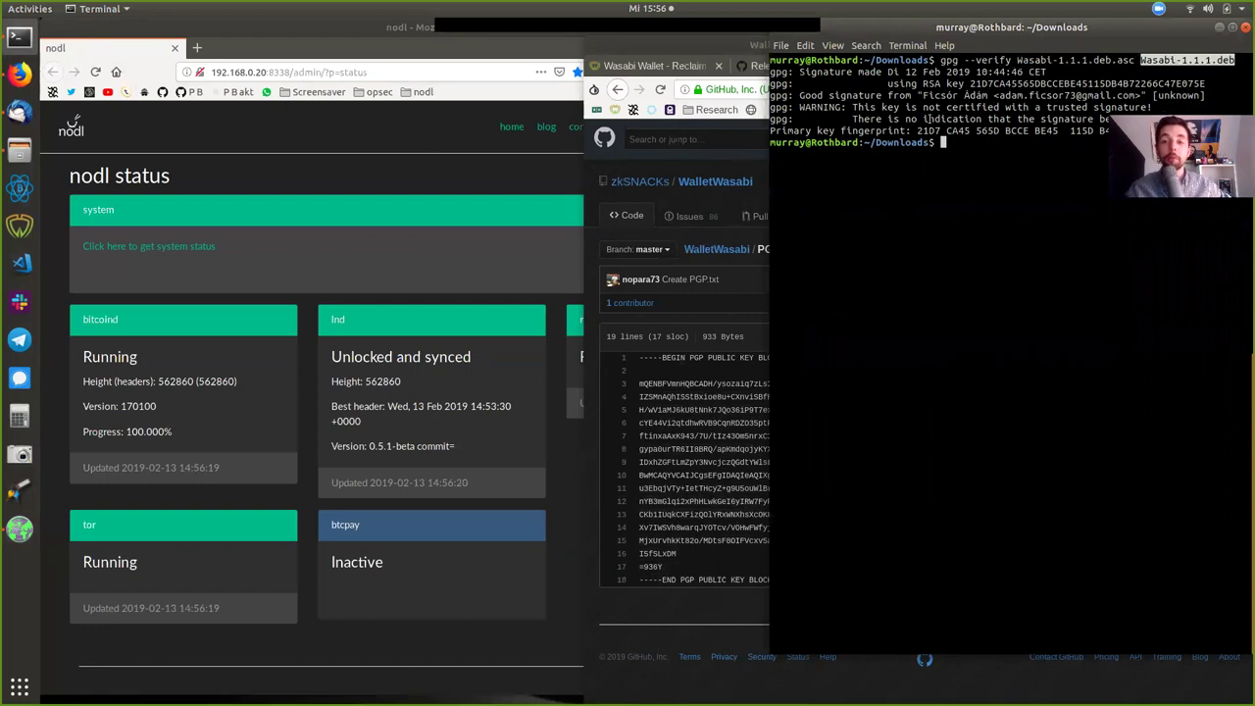
Check the RSA key, fingerprint and Good signature line, then bring up the nodl status page.
{"action": "double_click", "coordinate": [982, 85]}
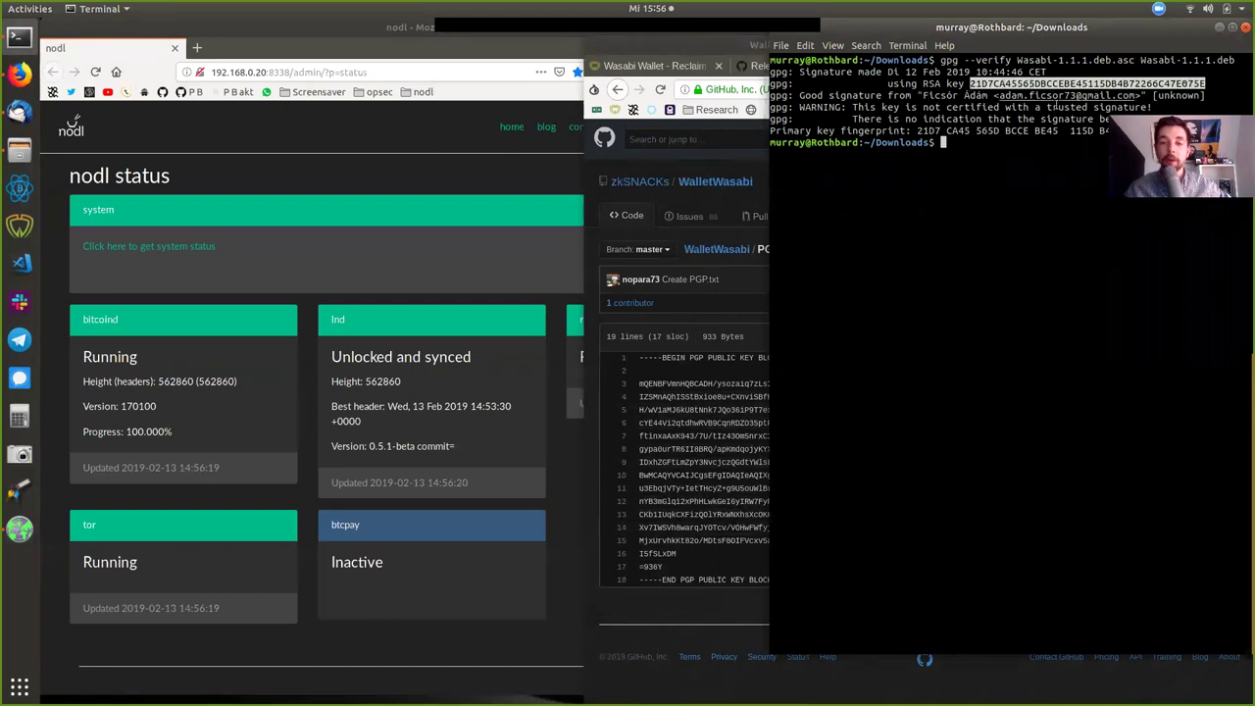
{"action": "left_click_drag", "start_coordinate": [914, 130], "coordinate": [1122, 130]}
{"action": "double_click", "coordinate": [855, 95]}
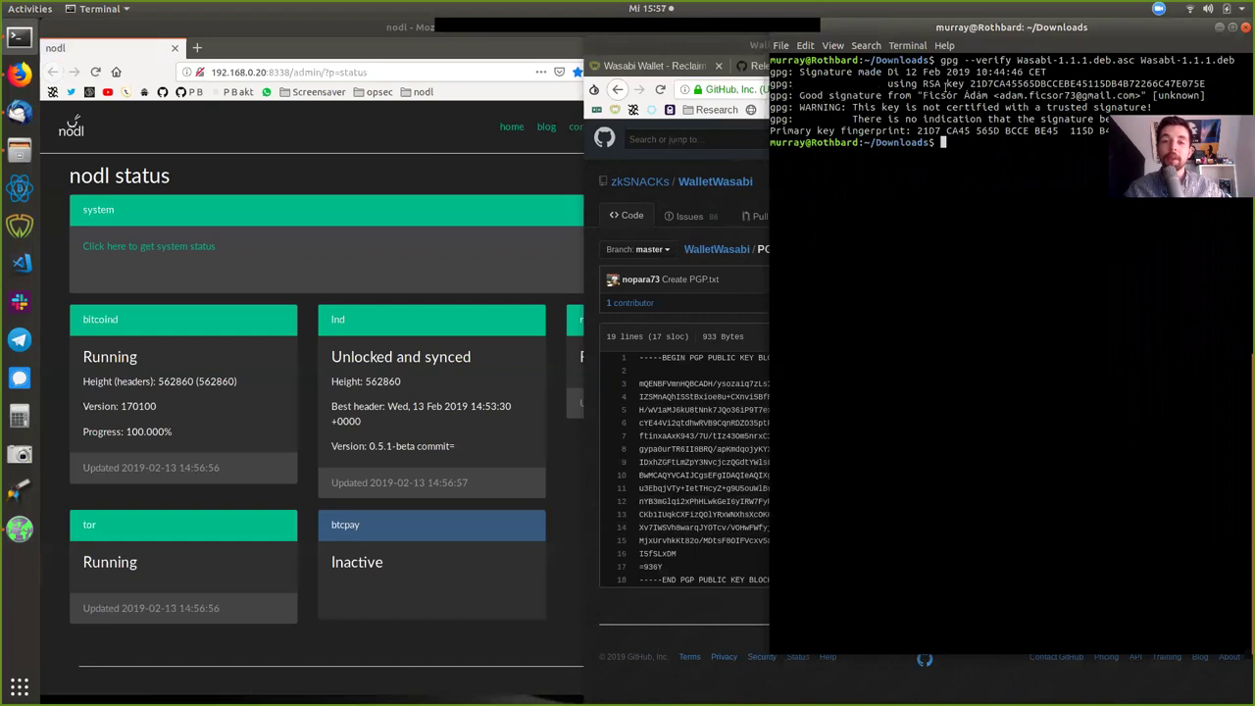
{"action": "left_click_drag", "start_coordinate": [923, 95], "coordinate": [981, 95]}
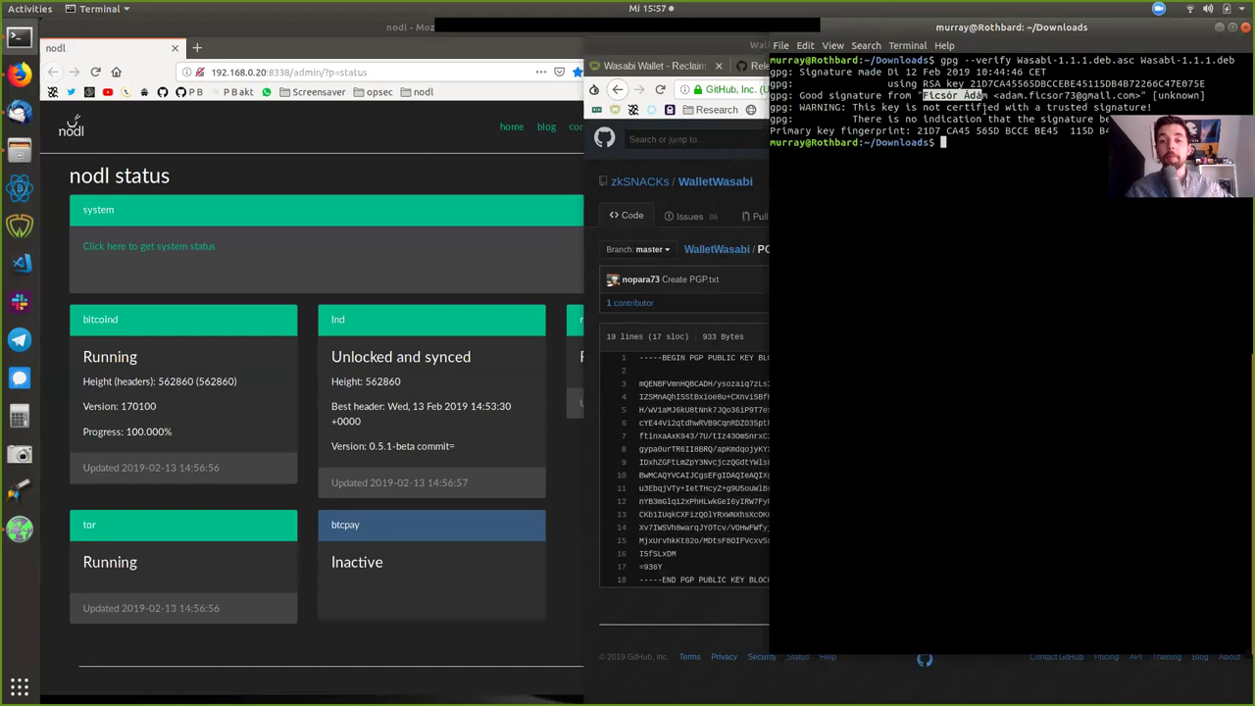
{"action": "left_click", "coordinate": [985, 97]}
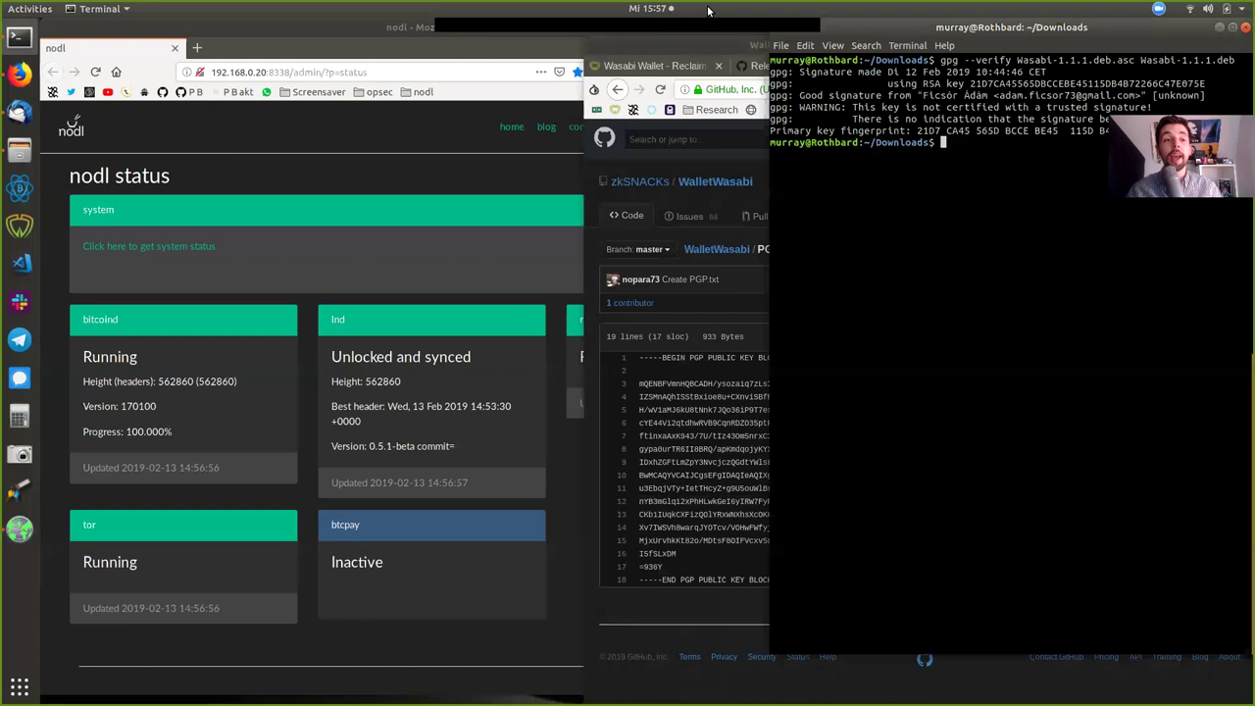
{"action": "left_click", "coordinate": [397, 29]}
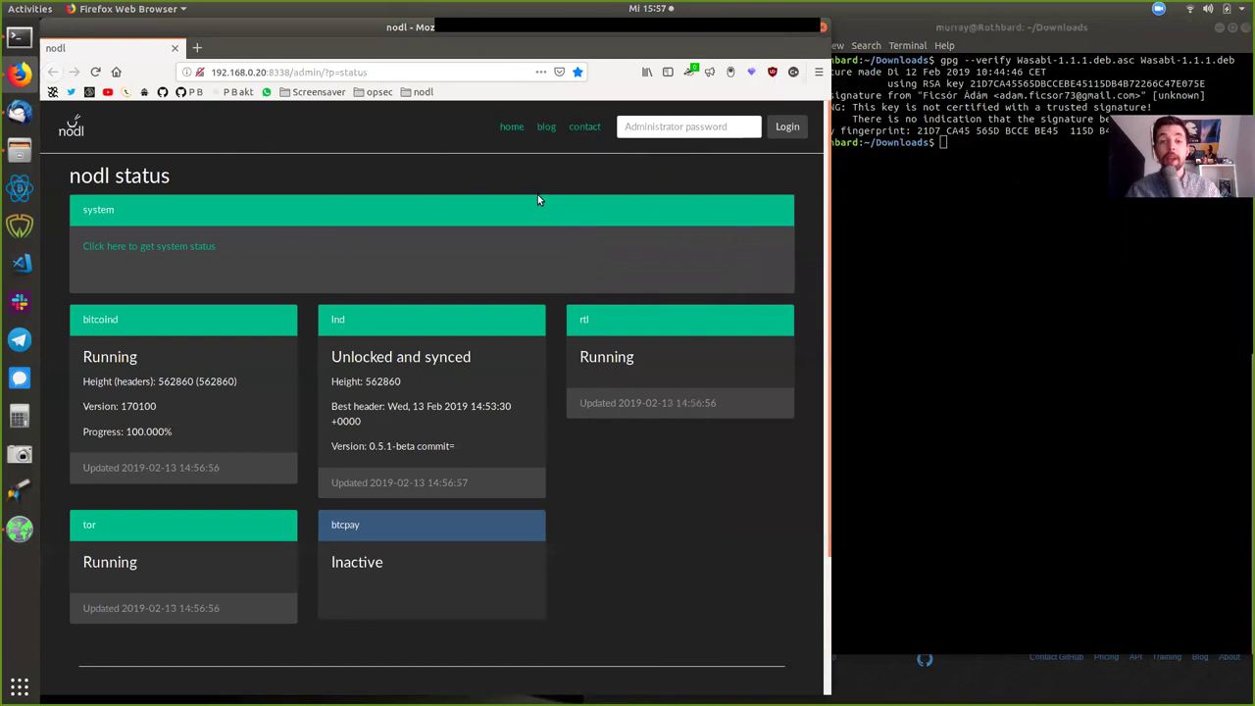
Scroll to the v1.1.1 Summary of changes and highlight the full-node support note.
{"action": "left_click", "coordinate": [1034, 217]}
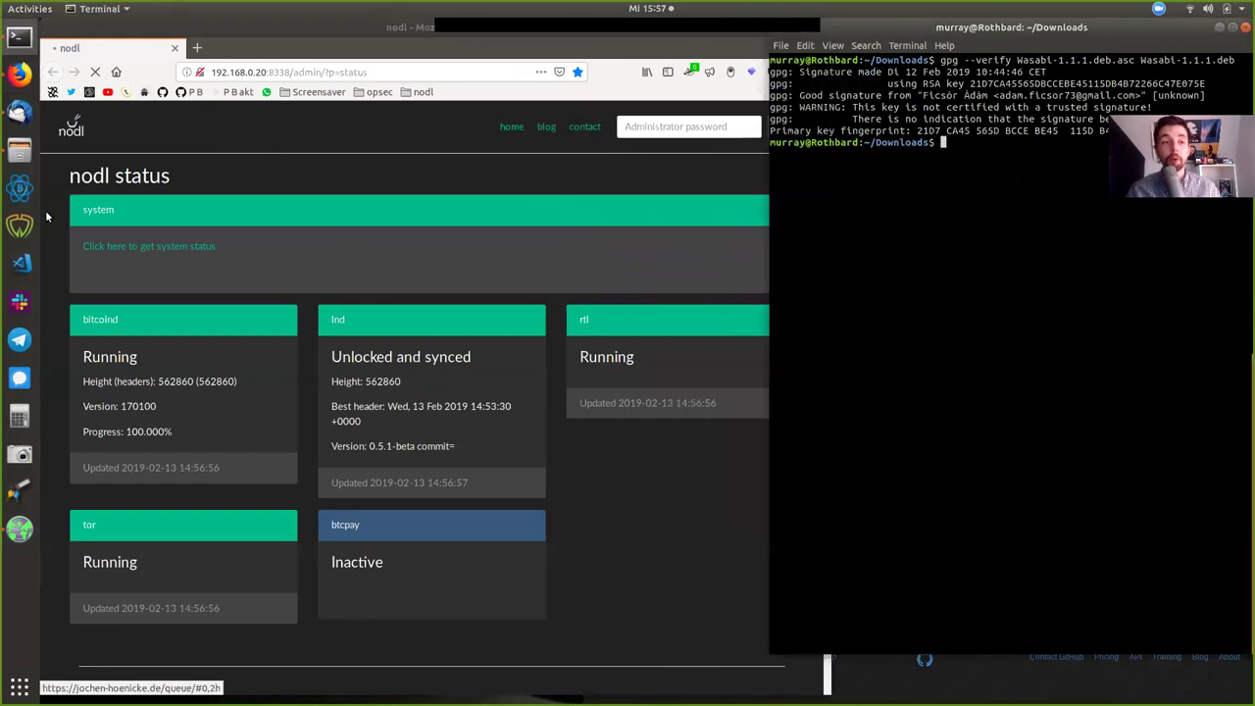
{"action": "left_click", "coordinate": [20, 529]}
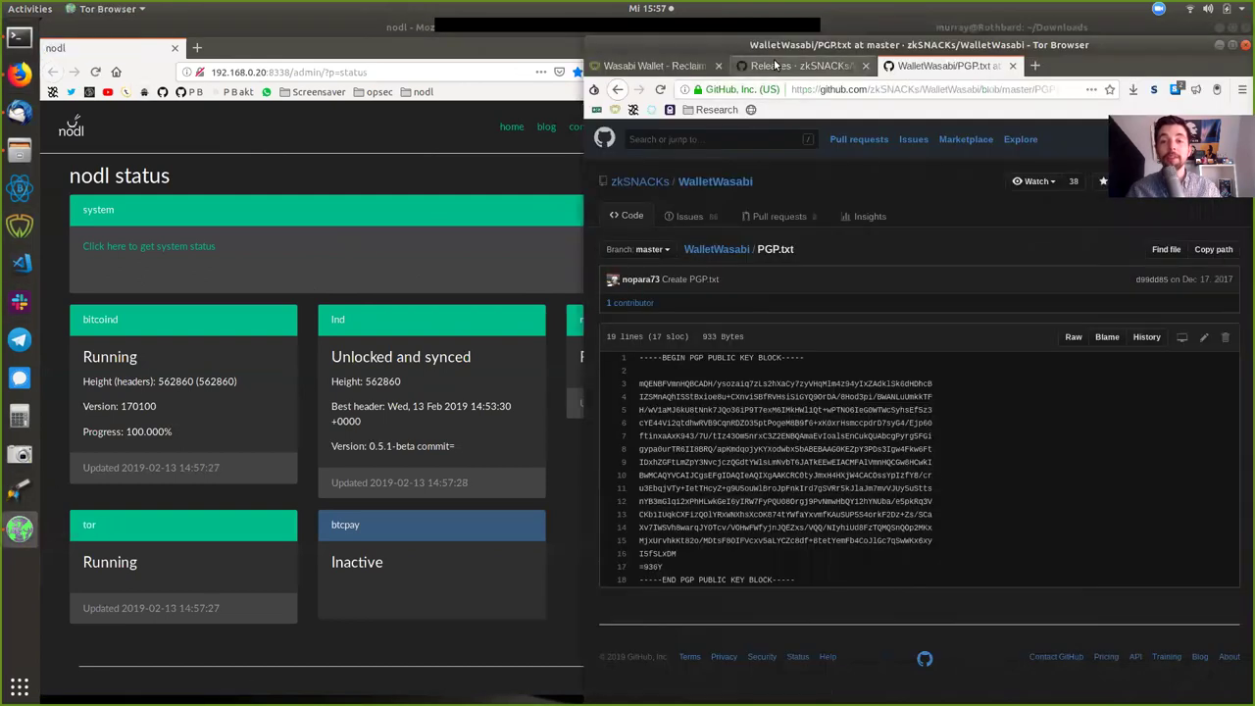
{"action": "left_click", "coordinate": [799, 65]}
{"action": "scroll", "coordinate": [829, 240], "scroll_direction": "up", "scroll_amount": 6}
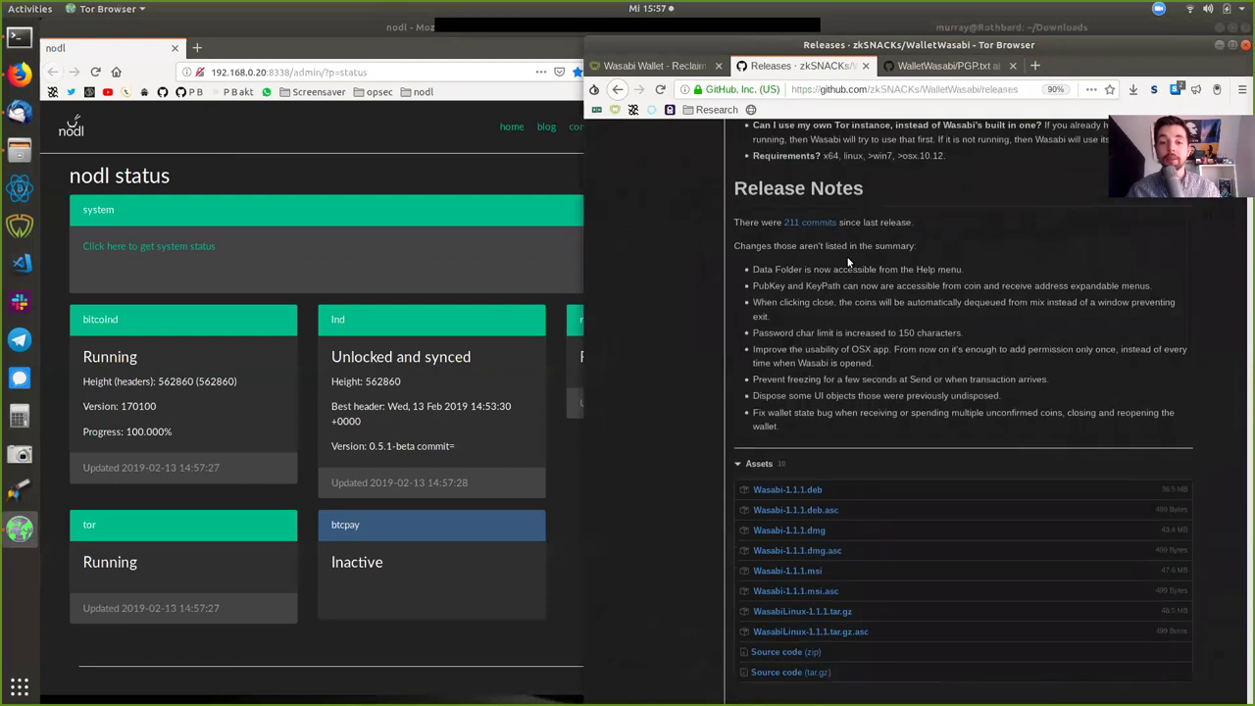
{"action": "scroll", "coordinate": [900, 309], "scroll_direction": "up", "scroll_amount": 4}
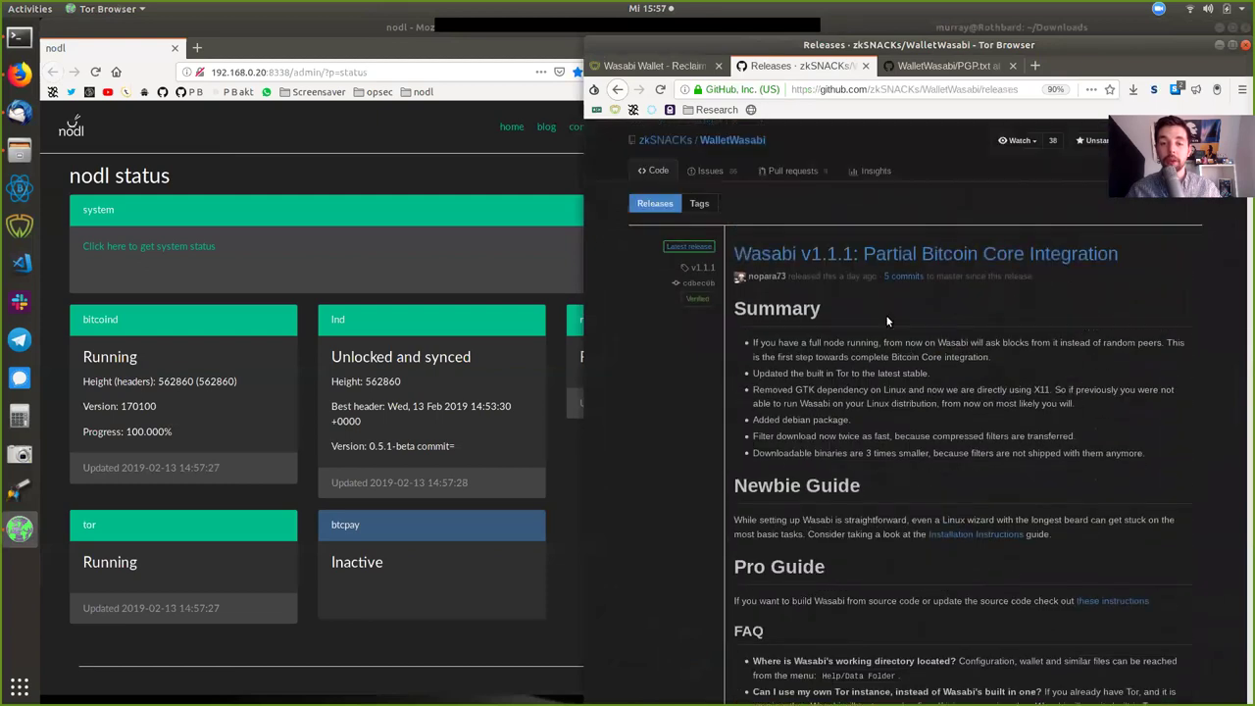
{"action": "left_click_drag", "start_coordinate": [1028, 360], "coordinate": [730, 346]}
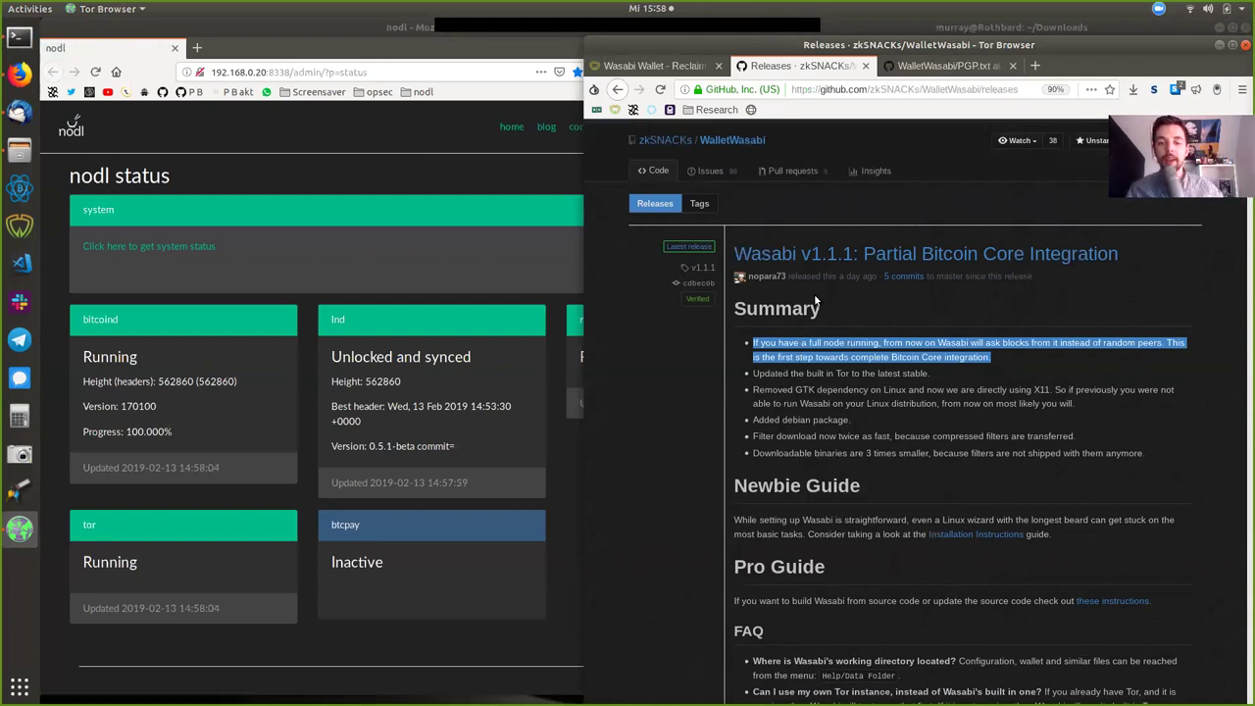
{"action": "left_click", "coordinate": [745, 404]}
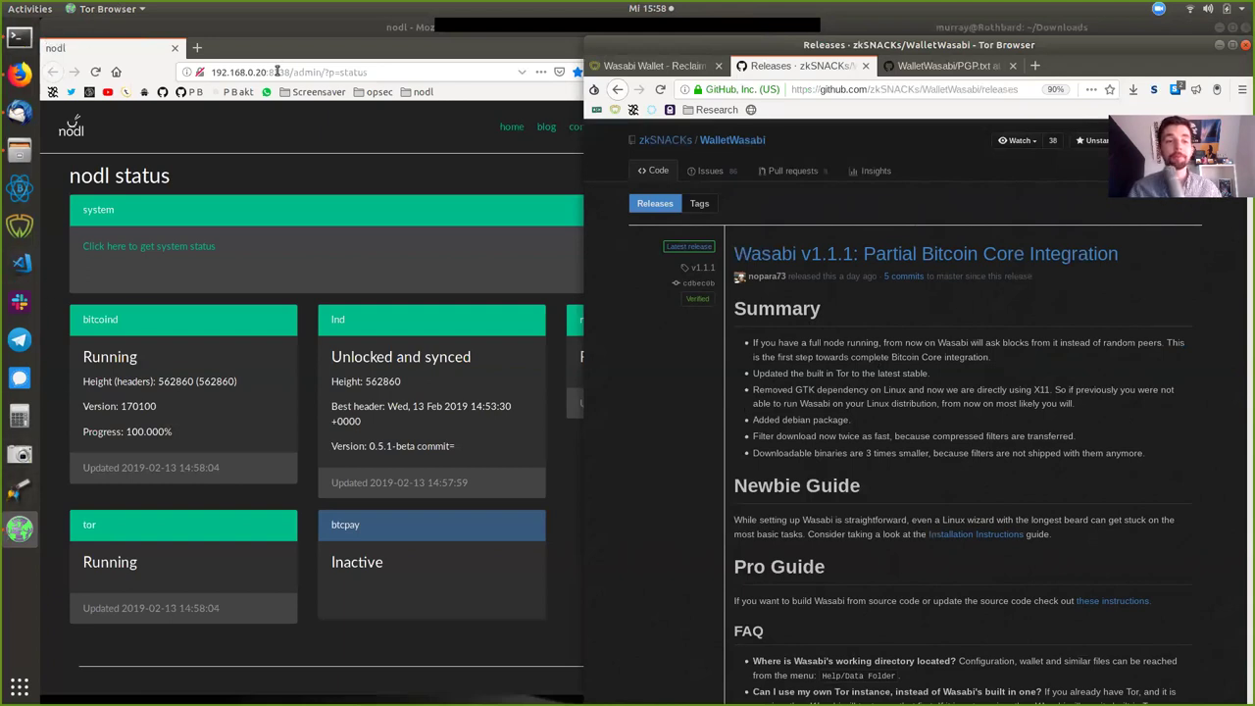
Recall and run 'nano ~/.walletwasabi/client/Config.json' from the shell history.
{"action": "left_click", "coordinate": [16, 40]}
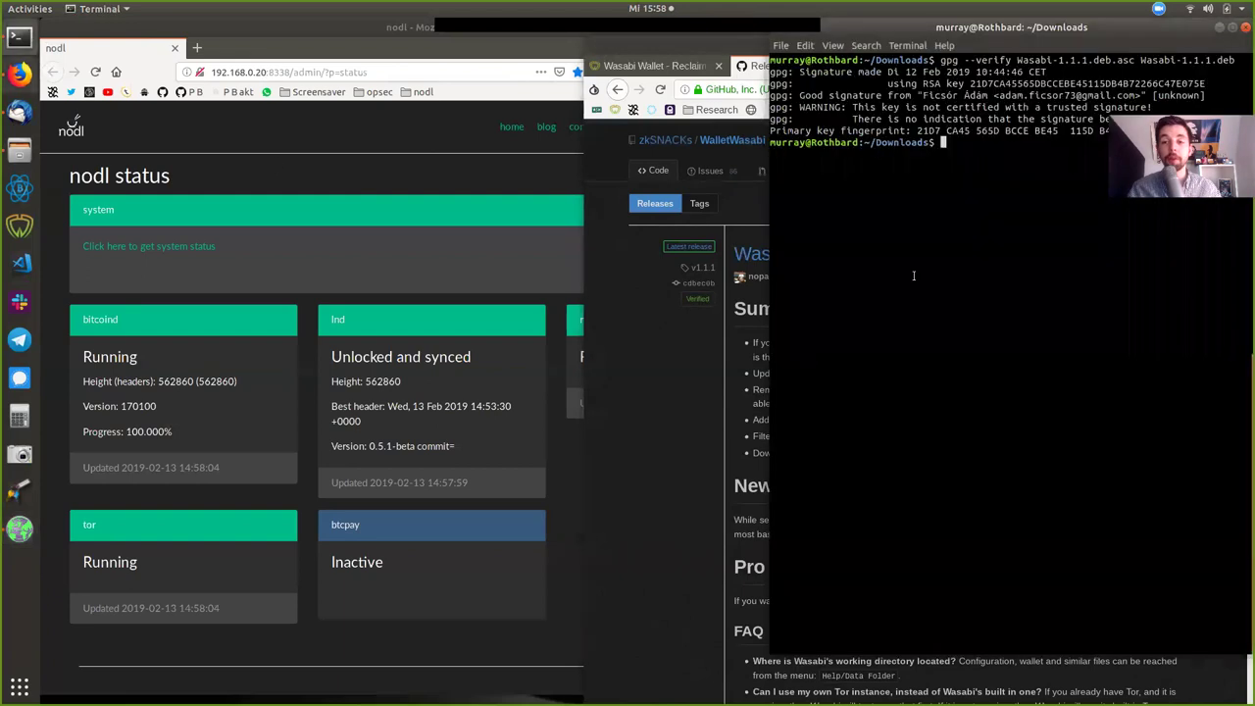
{"action": "key", "text": "Up"}
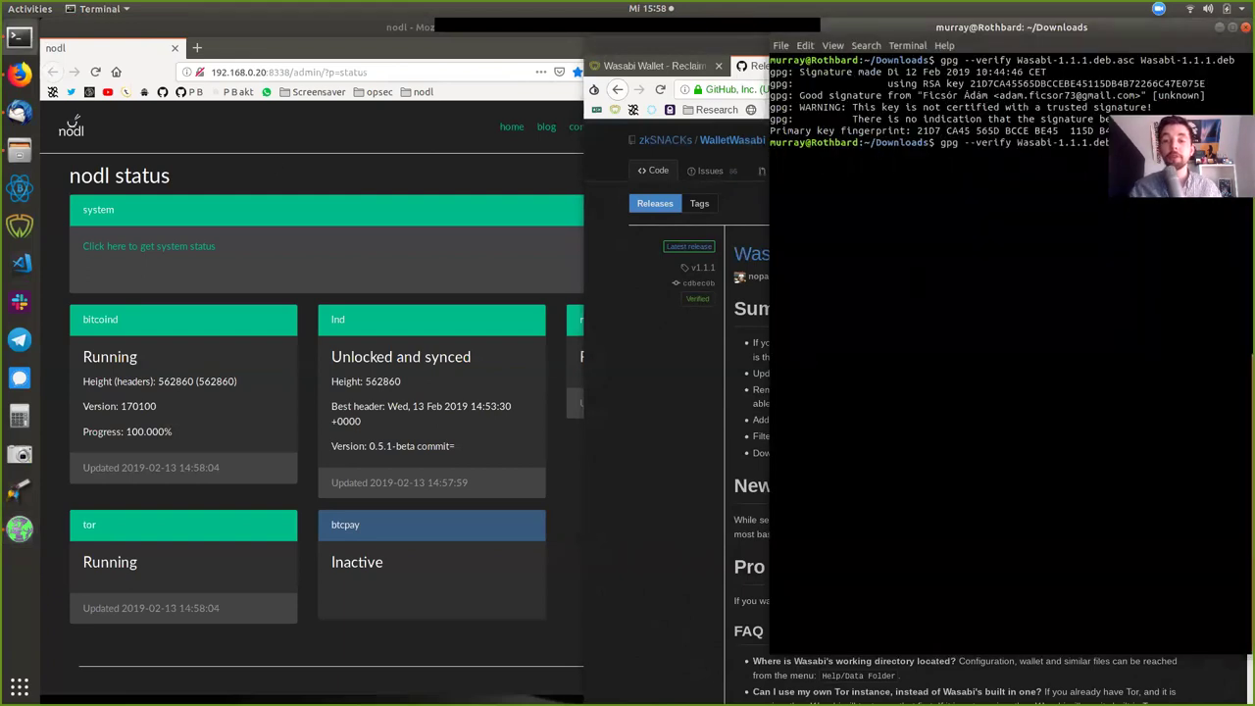
{"action": "key", "text": "Up"}
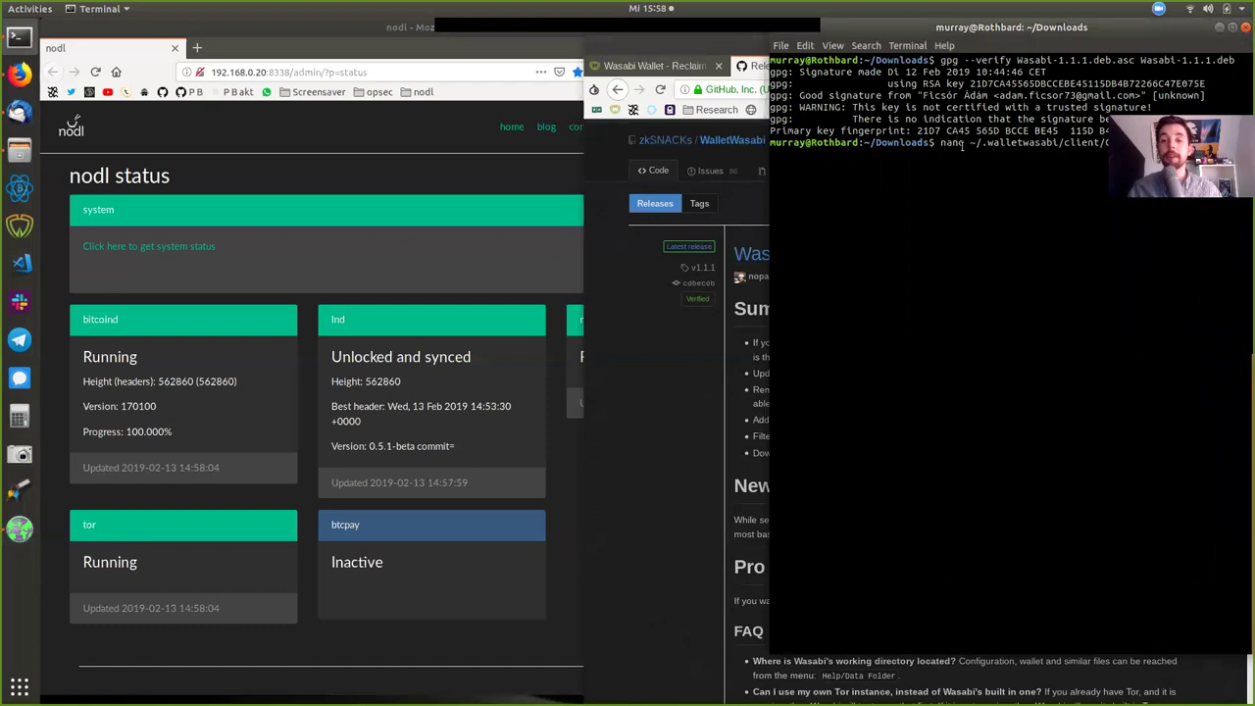
{"action": "left_click_drag", "start_coordinate": [971, 143], "coordinate": [1097, 142]}
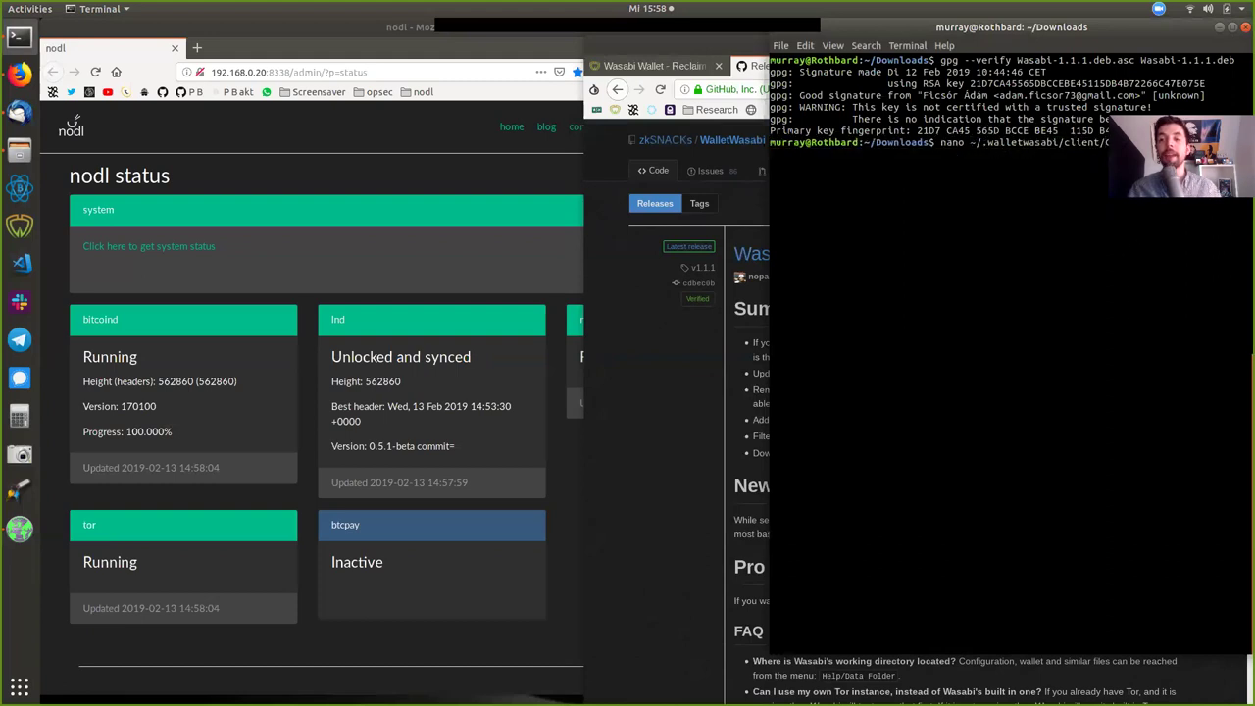
{"action": "key", "text": "Return"}
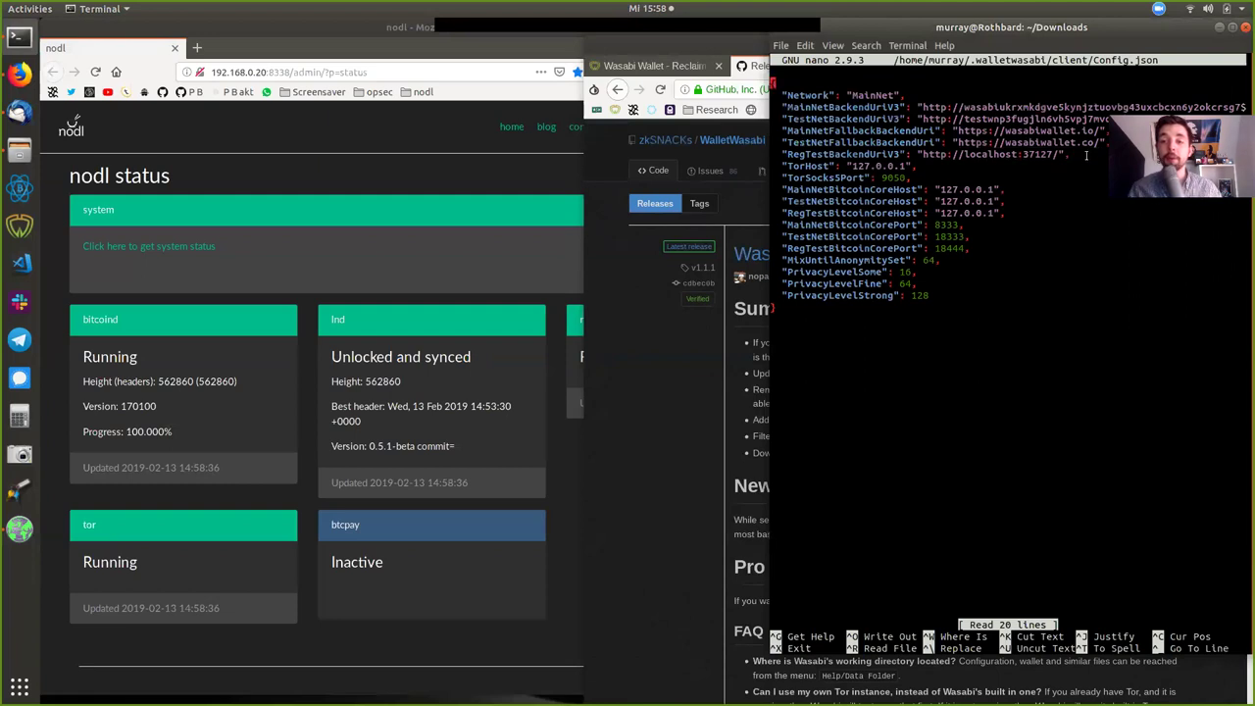
{"action": "double_click", "coordinate": [829, 108]}
{"action": "double_click", "coordinate": [832, 119]}
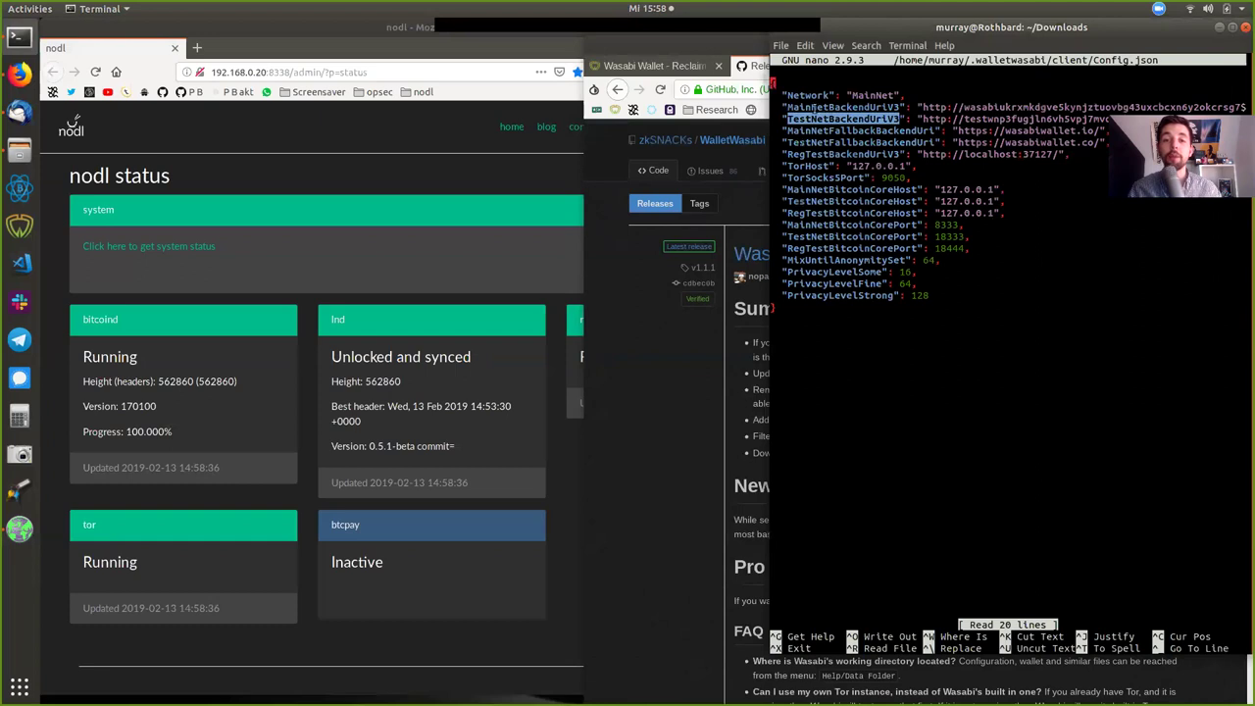
{"action": "double_click", "coordinate": [866, 107]}
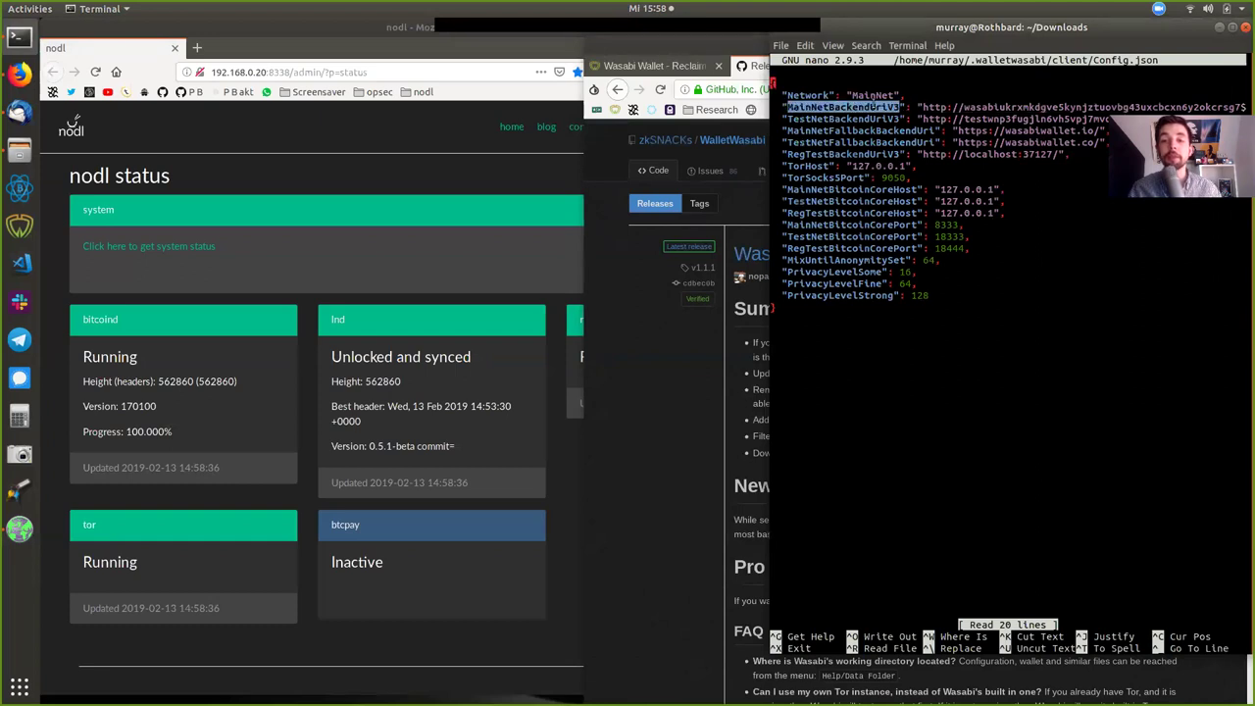
{"action": "left_click_drag", "start_coordinate": [906, 107], "coordinate": [1047, 107]}
{"action": "double_click", "coordinate": [837, 131]}
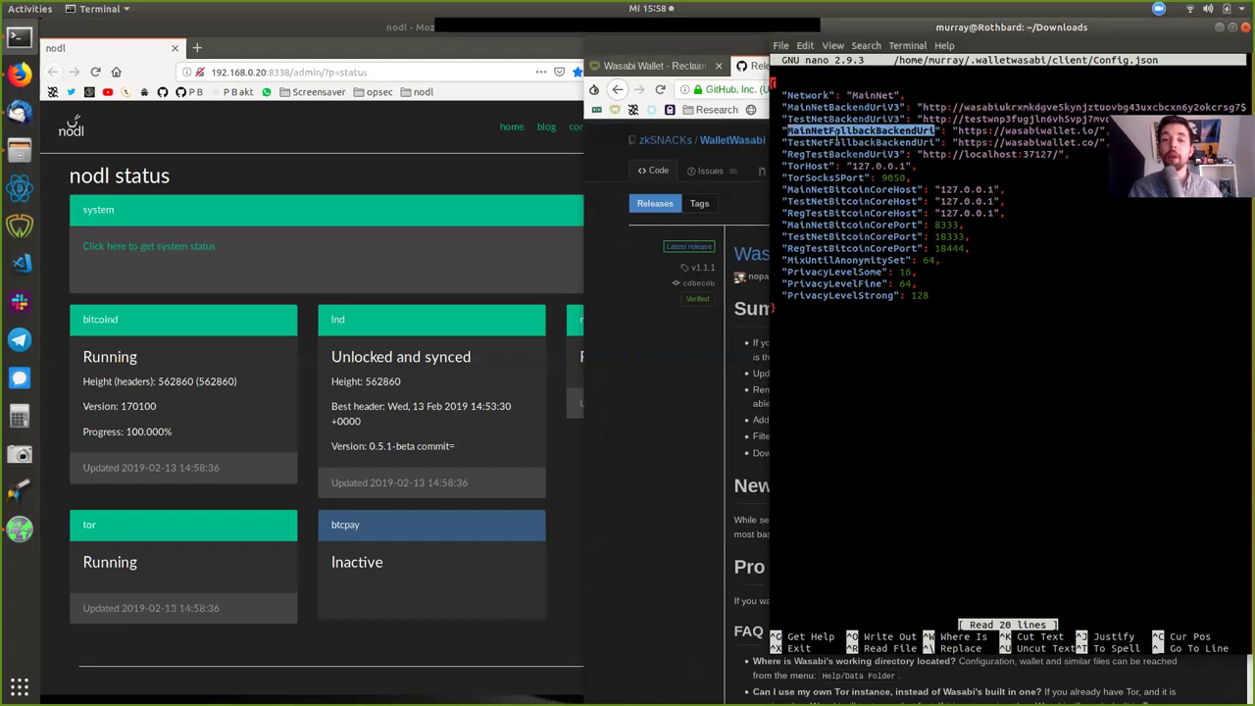
{"action": "left_click", "coordinate": [926, 132]}
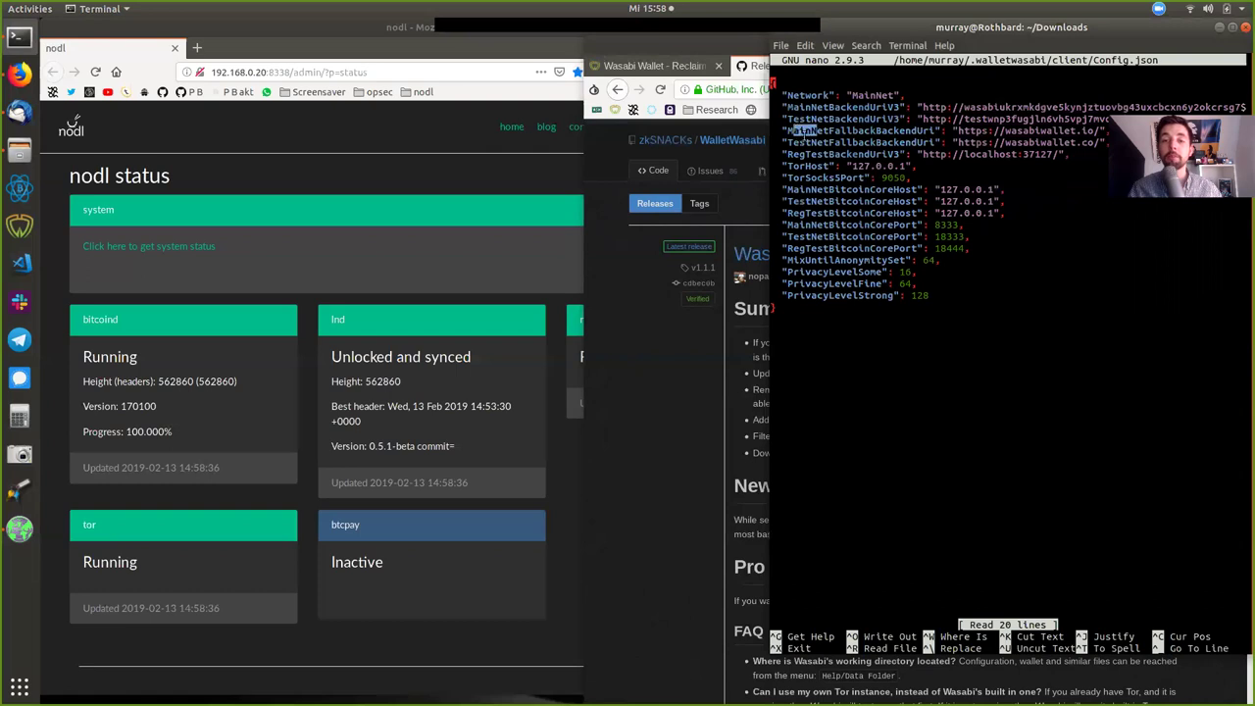
{"action": "left_click_drag", "start_coordinate": [787, 142], "coordinate": [812, 143]}
{"action": "left_click", "coordinate": [810, 157]}
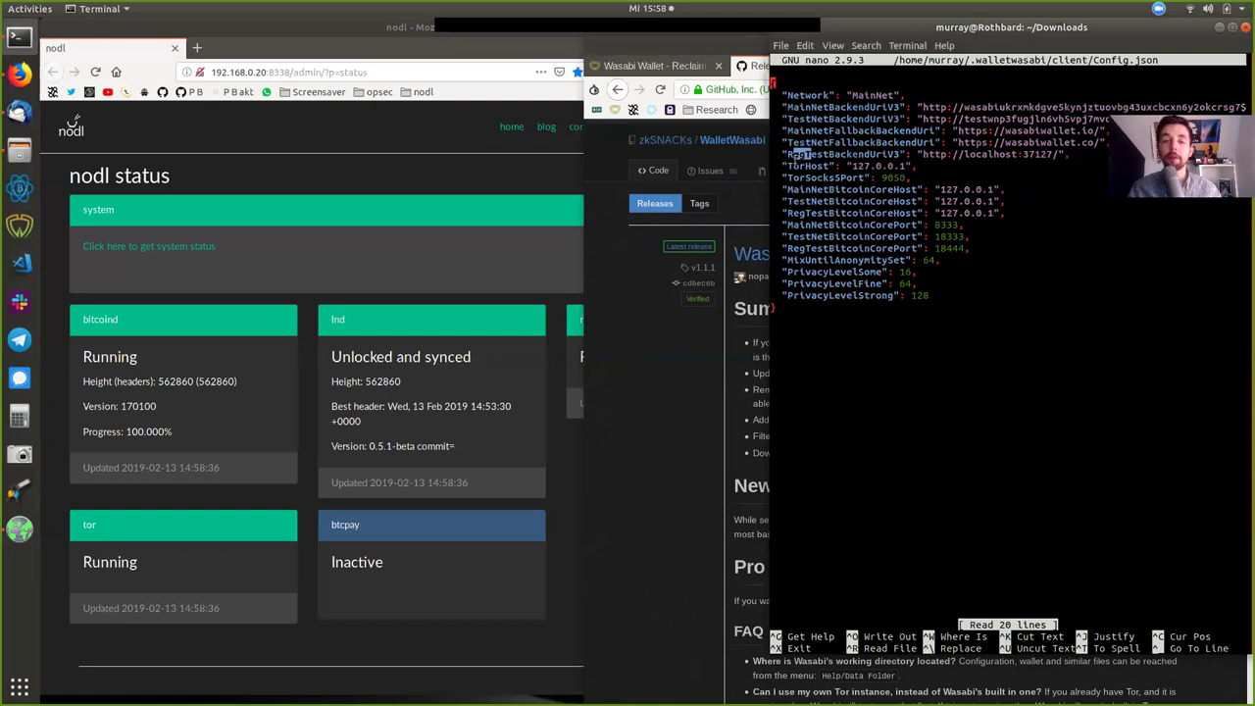
{"action": "double_click", "coordinate": [795, 166]}
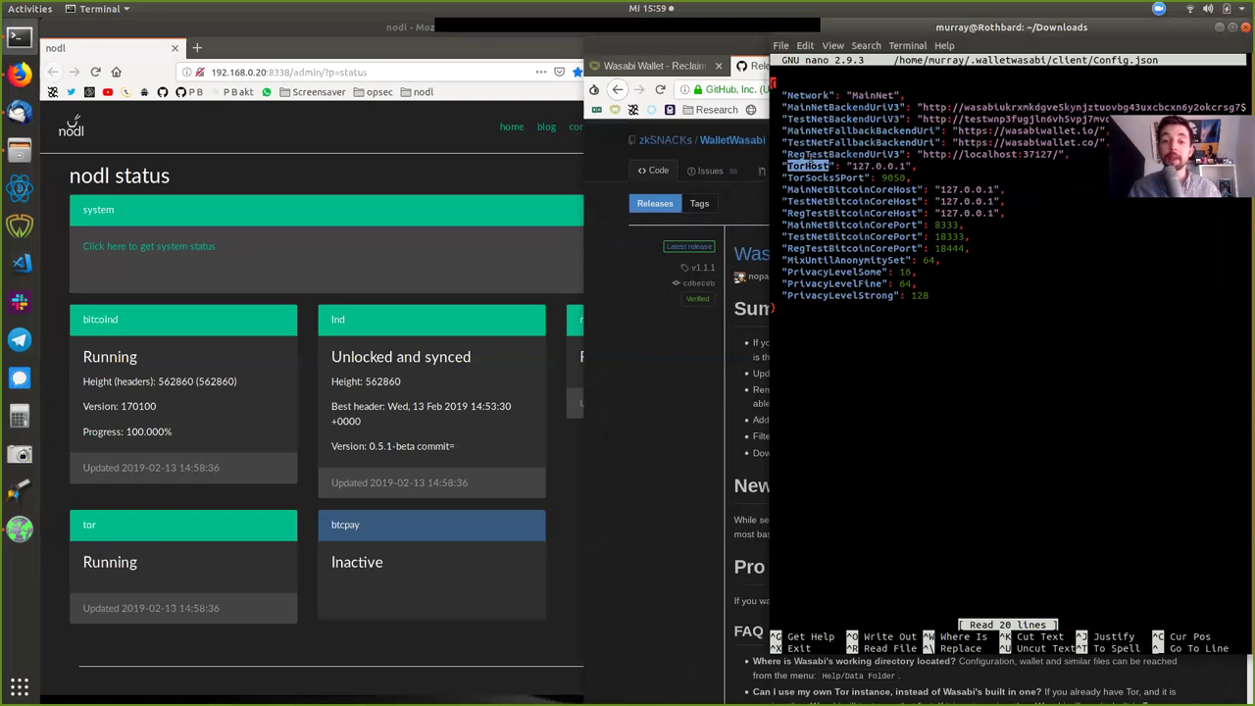
{"action": "left_click_drag", "start_coordinate": [852, 166], "coordinate": [885, 169]}
{"action": "double_click", "coordinate": [878, 192]}
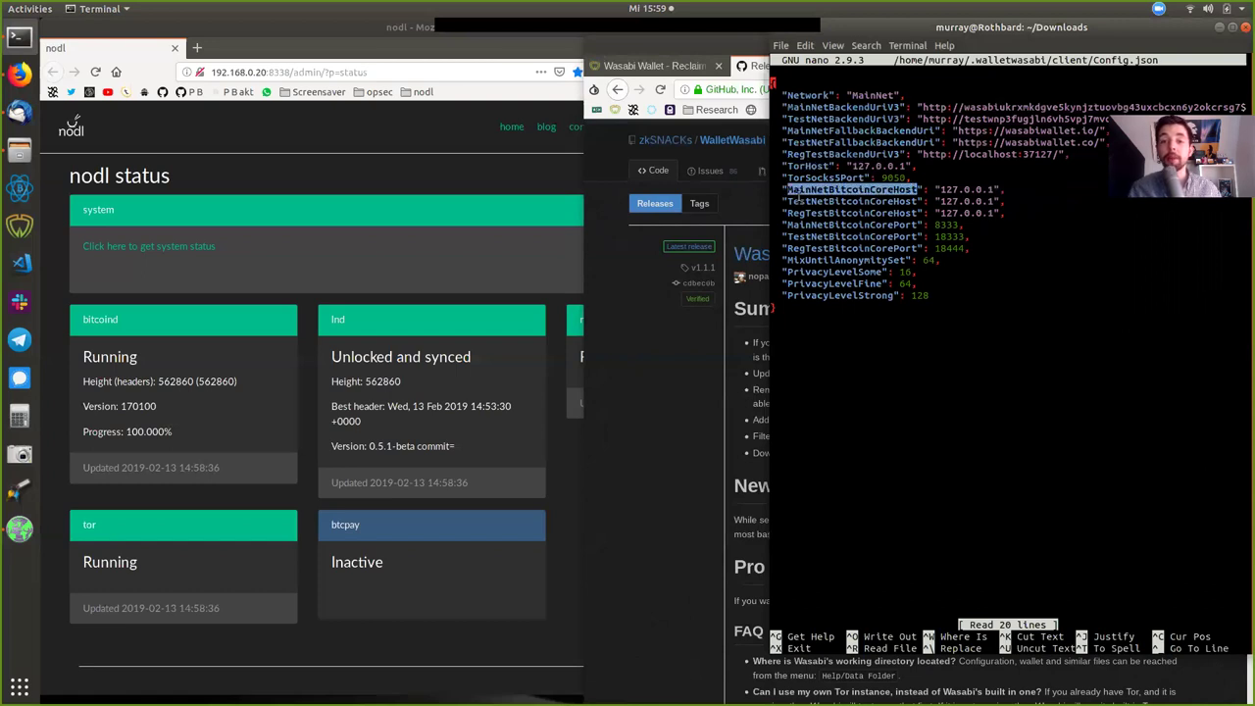
{"action": "left_click", "coordinate": [788, 191]}
{"action": "triple_click", "coordinate": [787, 192]}
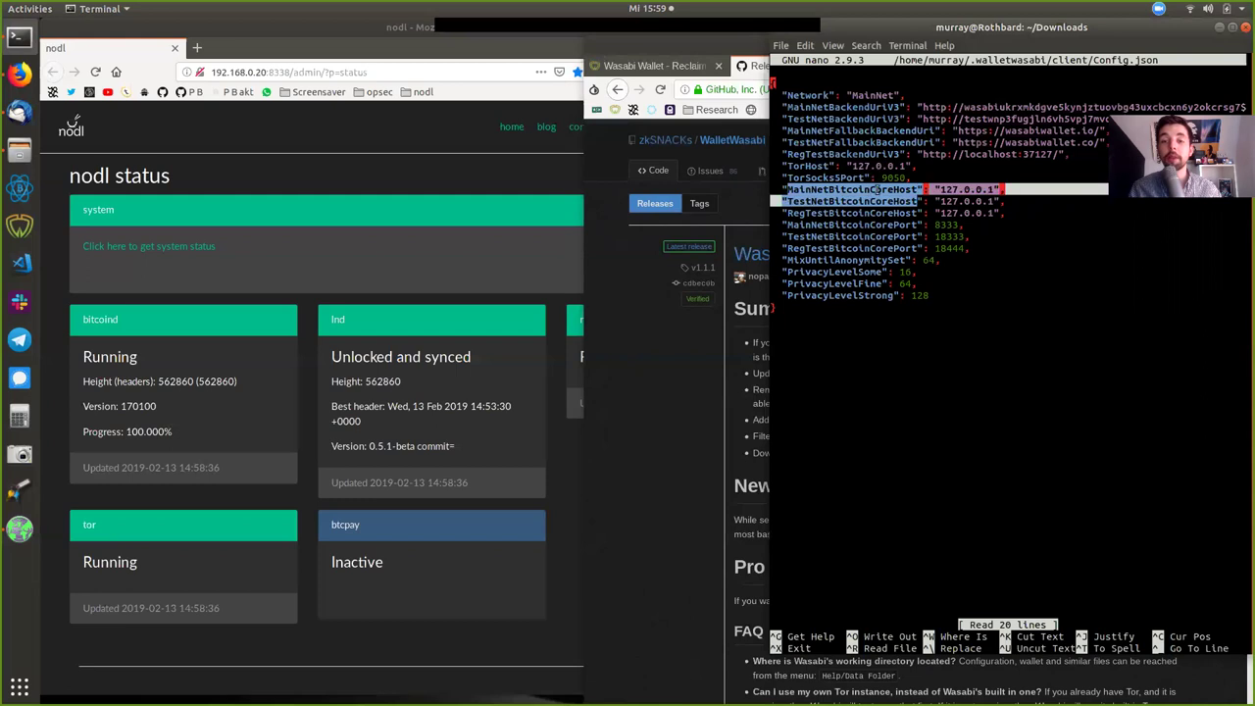
{"action": "double_click", "coordinate": [787, 191]}
{"action": "left_click_drag", "start_coordinate": [998, 189], "coordinate": [939, 189]}
{"action": "left_click", "coordinate": [964, 190]}
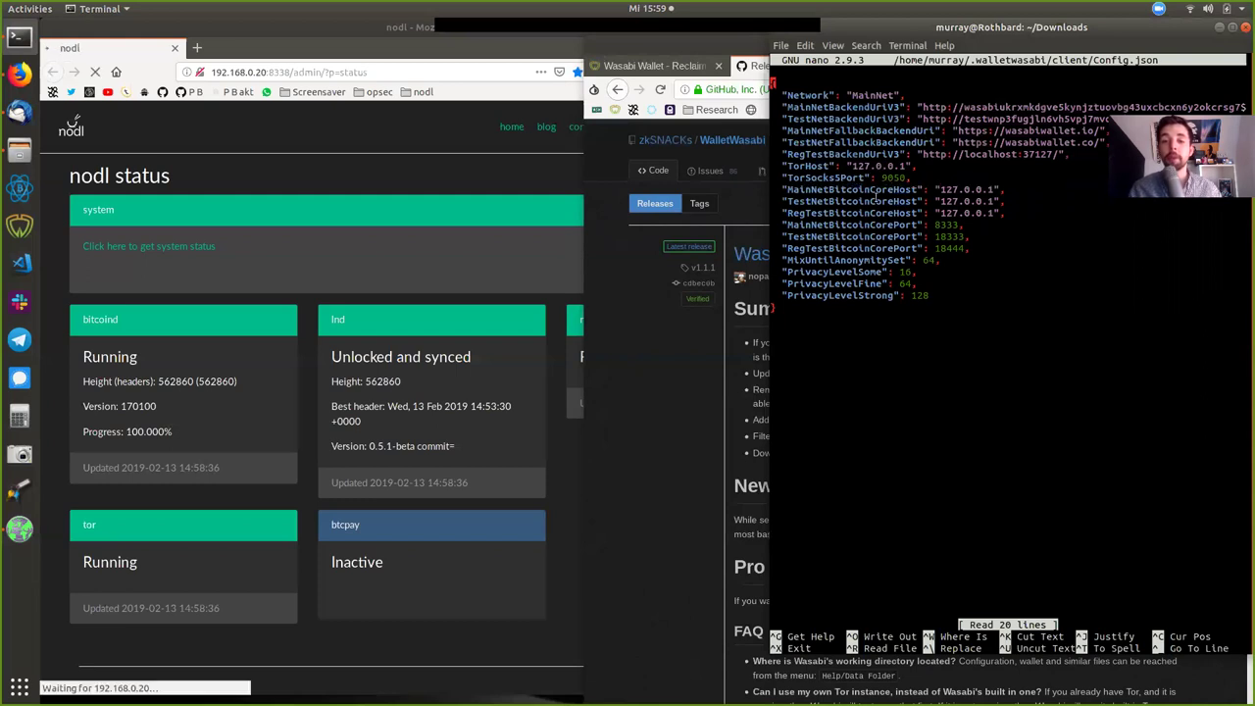
{"action": "double_click", "coordinate": [790, 189]}
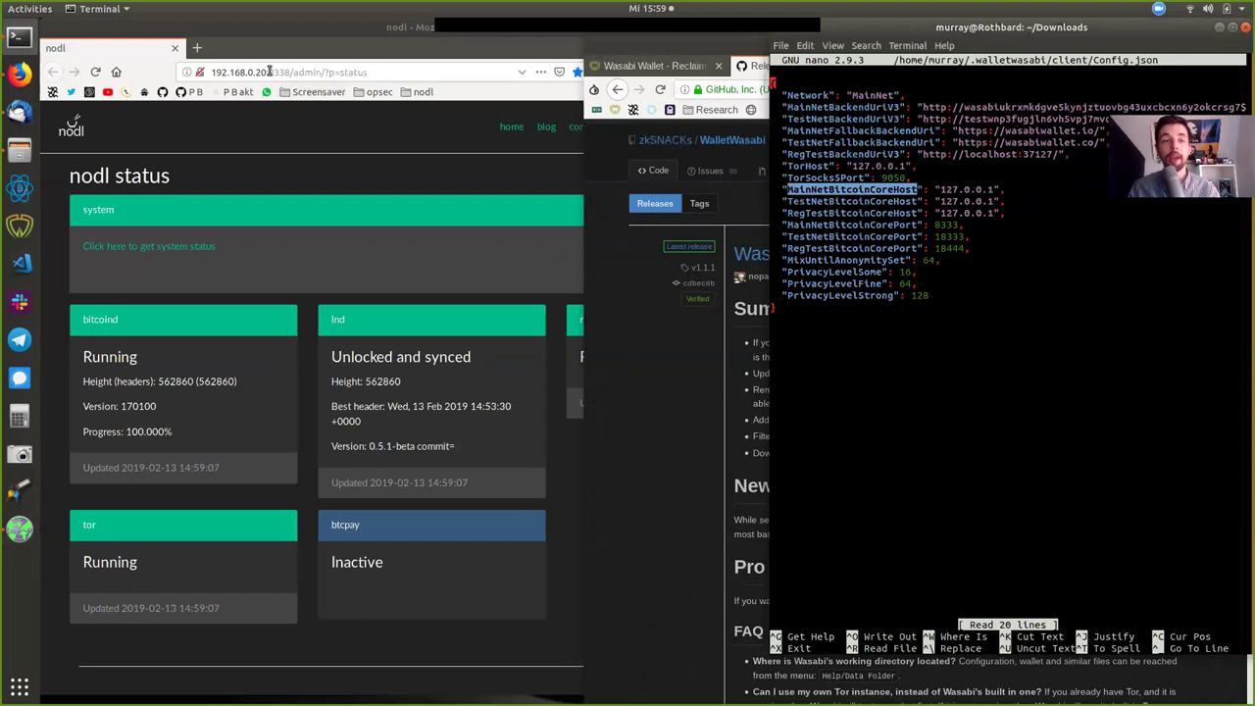
{"action": "left_click_drag", "start_coordinate": [268, 72], "coordinate": [207, 71]}
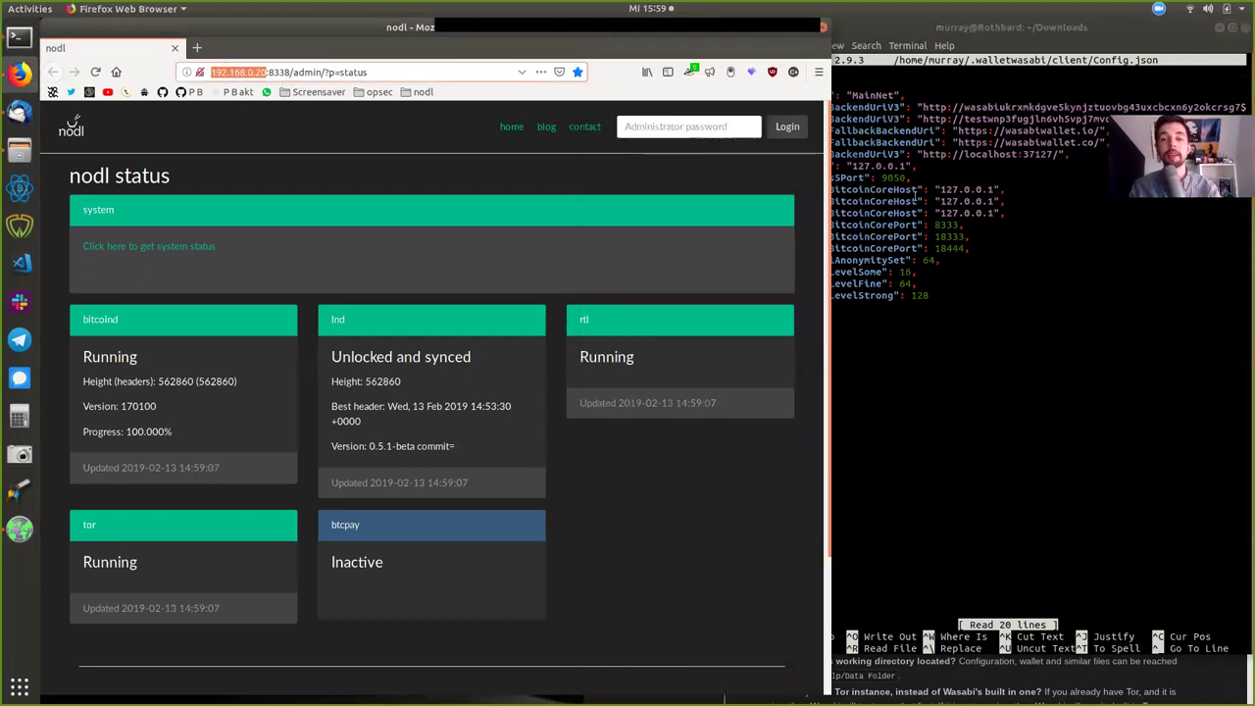
{"action": "left_click", "coordinate": [997, 188]}
{"action": "left_click_drag", "start_coordinate": [997, 189], "coordinate": [959, 188]}
{"action": "left_click", "coordinate": [997, 181]}
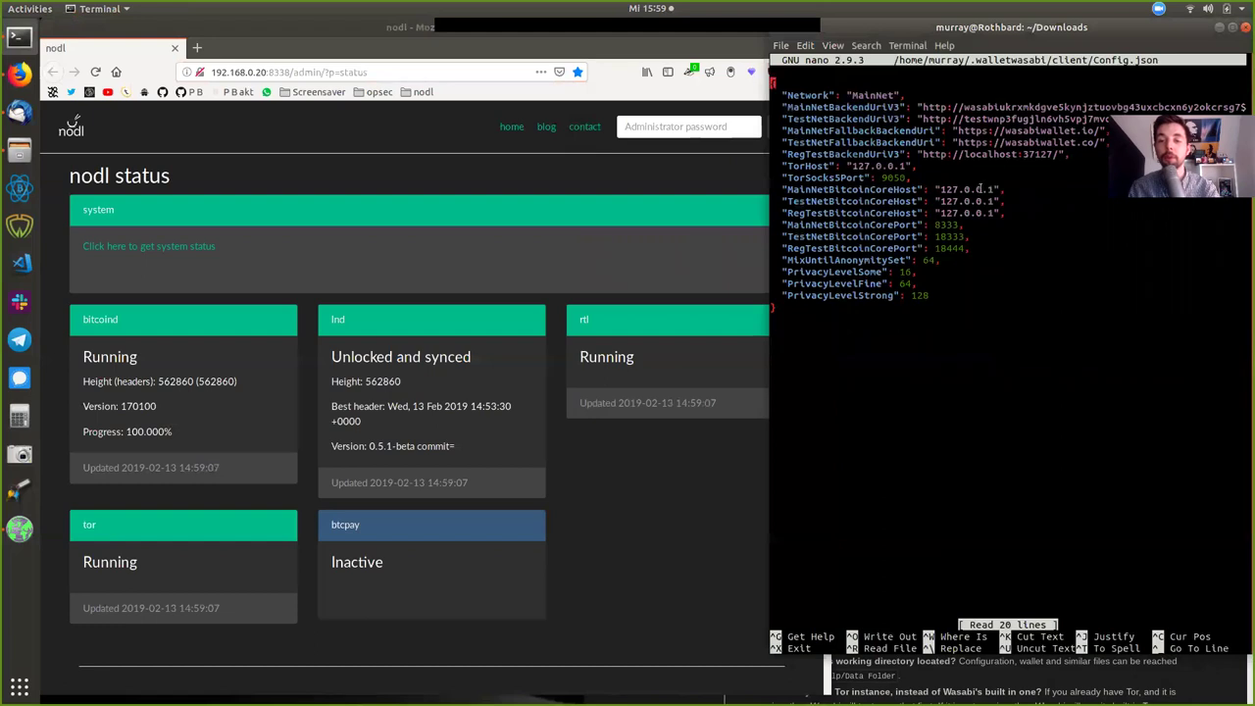
Replace the MainNetBitcoinCoreHost value 127.0.0.1 with 192.168.0.20.
{"action": "key", "text": "Down"}
{"action": "key", "text": "Down"}
{"action": "key", "text": "Down"}
{"action": "key", "text": "Down"}
{"action": "key", "text": "Down"}
{"action": "key", "text": "Down"}
{"action": "key", "text": "Down"}
{"action": "key", "text": "Down"}
{"action": "key", "text": "Down"}
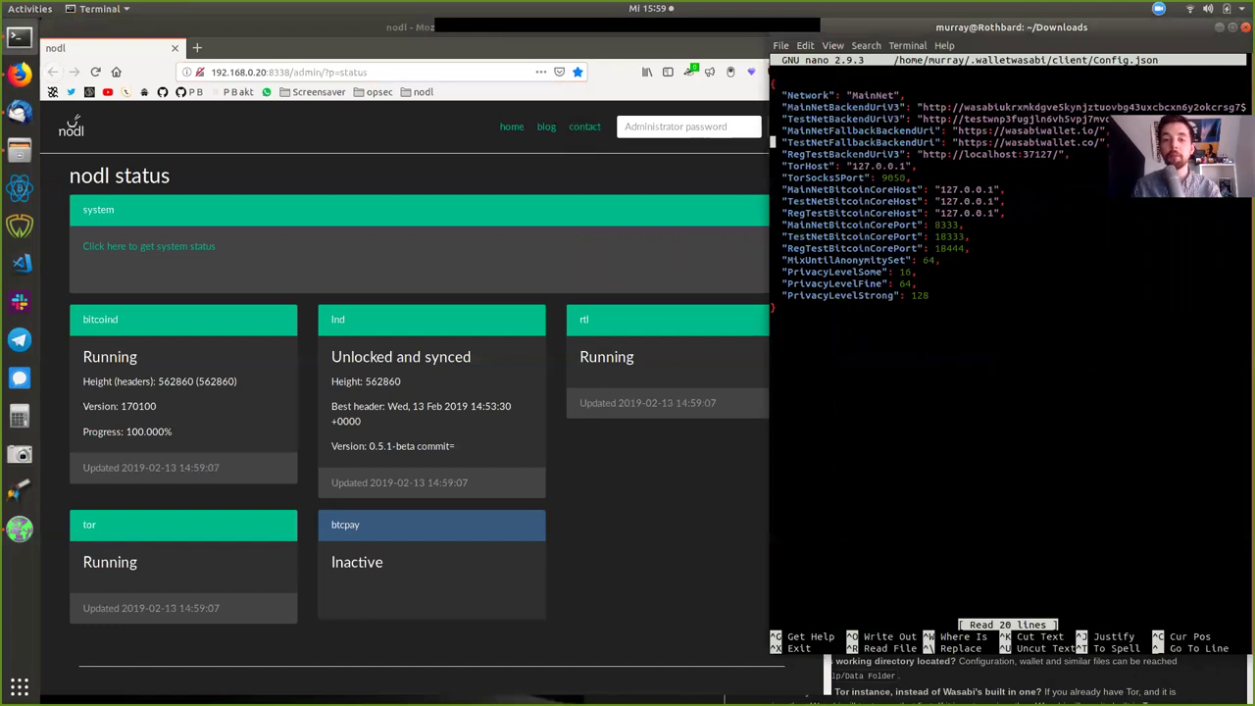
{"action": "key", "text": "Right"}
{"action": "key", "text": "Right"}
{"action": "key", "text": "Right"}
{"action": "key", "text": "Right"}
{"action": "key", "text": "Right"}
{"action": "key", "text": "Right"}
{"action": "key", "text": "Right"}
{"action": "key", "text": "Right"}
{"action": "key", "text": "Right"}
{"action": "key", "text": "Right"}
{"action": "key", "text": "Right"}
{"action": "key", "text": "Right"}
{"action": "key", "text": "Right"}
{"action": "key", "text": "Right"}
{"action": "key", "text": "Right"}
{"action": "key", "text": "Right"}
{"action": "key", "text": "Right"}
{"action": "key", "text": "Right"}
{"action": "key", "text": "Right"}
{"action": "key", "text": "Right"}
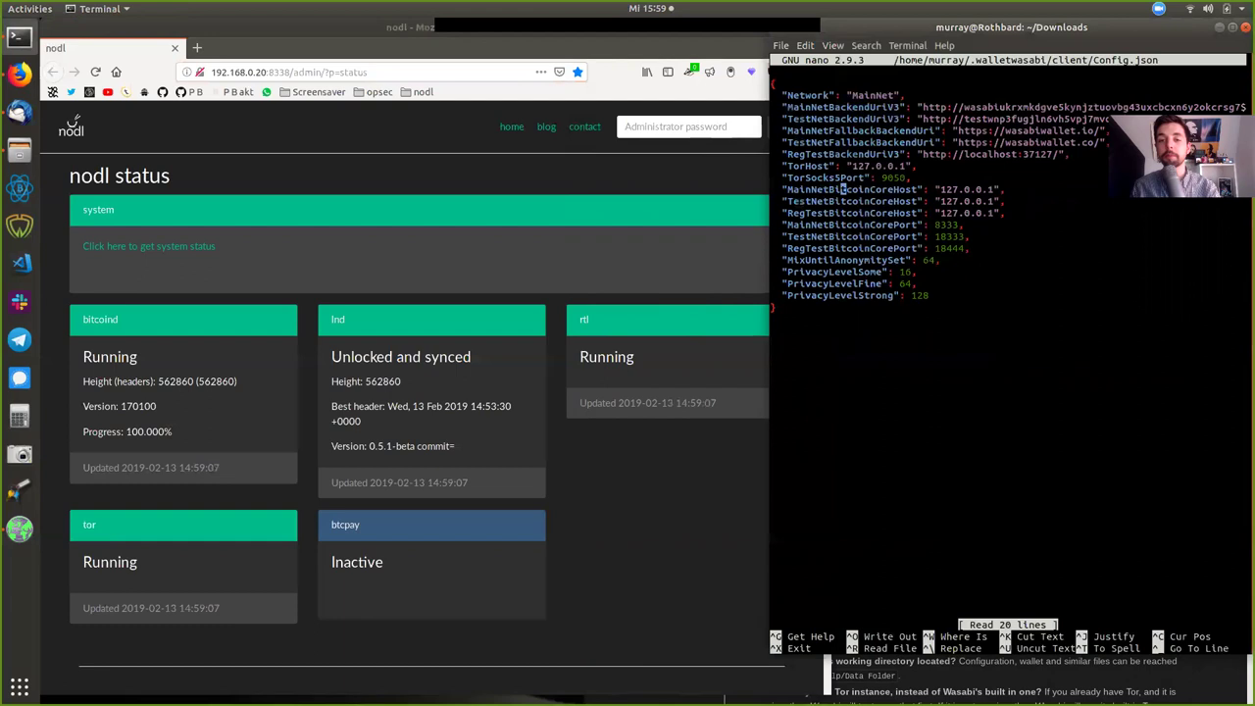
{"action": "key", "text": "Right"}
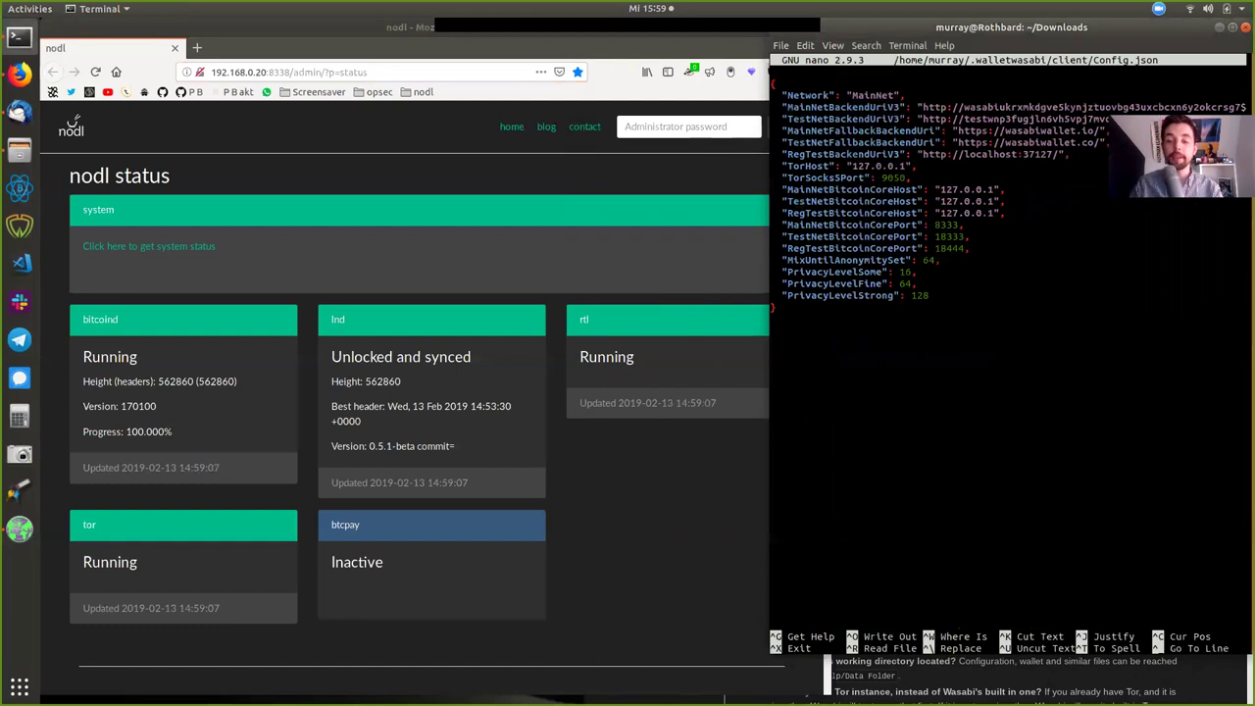
{"action": "key", "text": "BackSpace"}
{"action": "key", "text": "BackSpace"}
{"action": "key", "text": "BackSpace"}
{"action": "key", "text": "BackSpace"}
{"action": "key", "text": "BackSpace"}
{"action": "key", "text": "BackSpace"}
{"action": "key", "text": "BackSpace"}
{"action": "key", "text": "BackSpace"}
{"action": "key", "text": "BackSpace"}
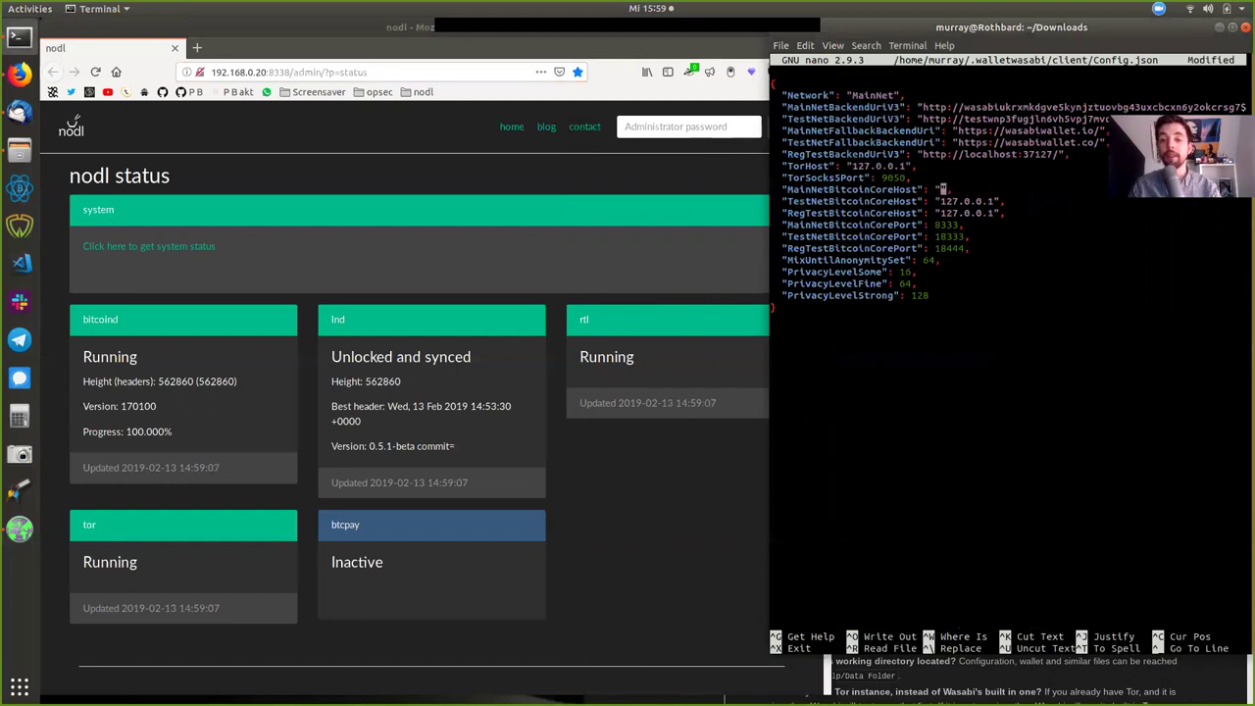
{"action": "type", "text": "192.168.0.20"}
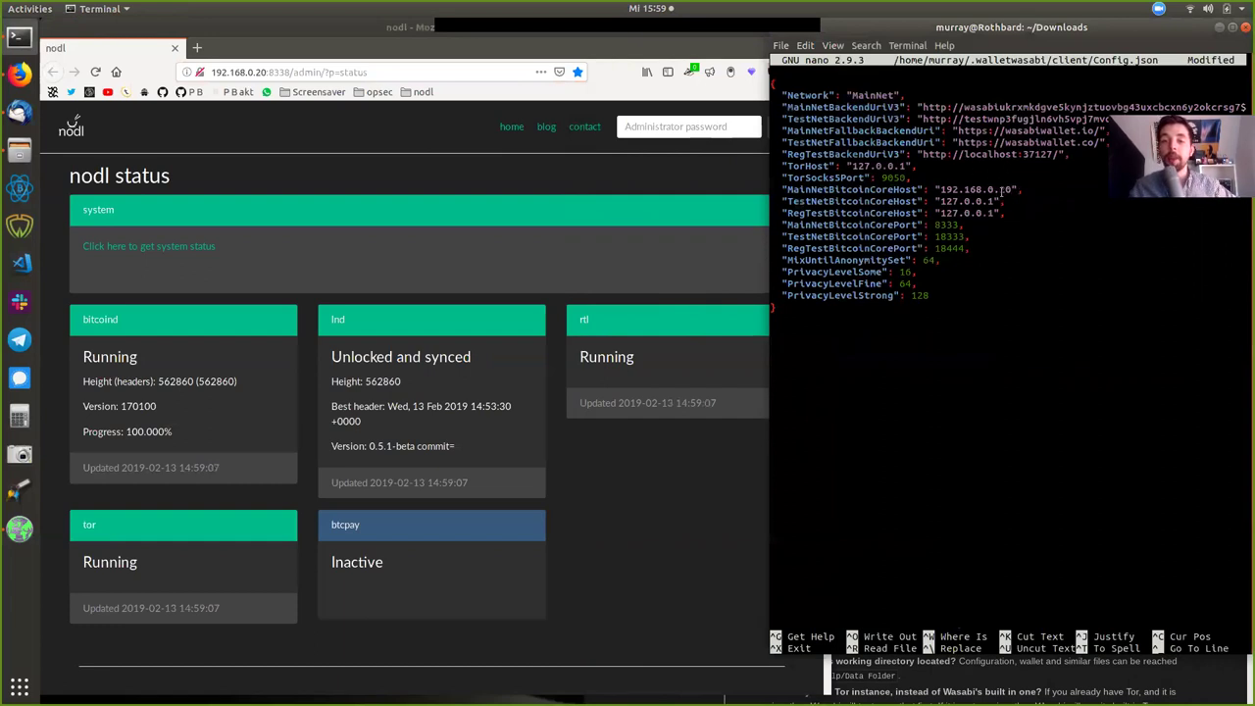
Double-check the new 192.168.0.20 host value among the Bitcoin Core host lines.
{"action": "left_click_drag", "start_coordinate": [999, 191], "coordinate": [940, 189]}
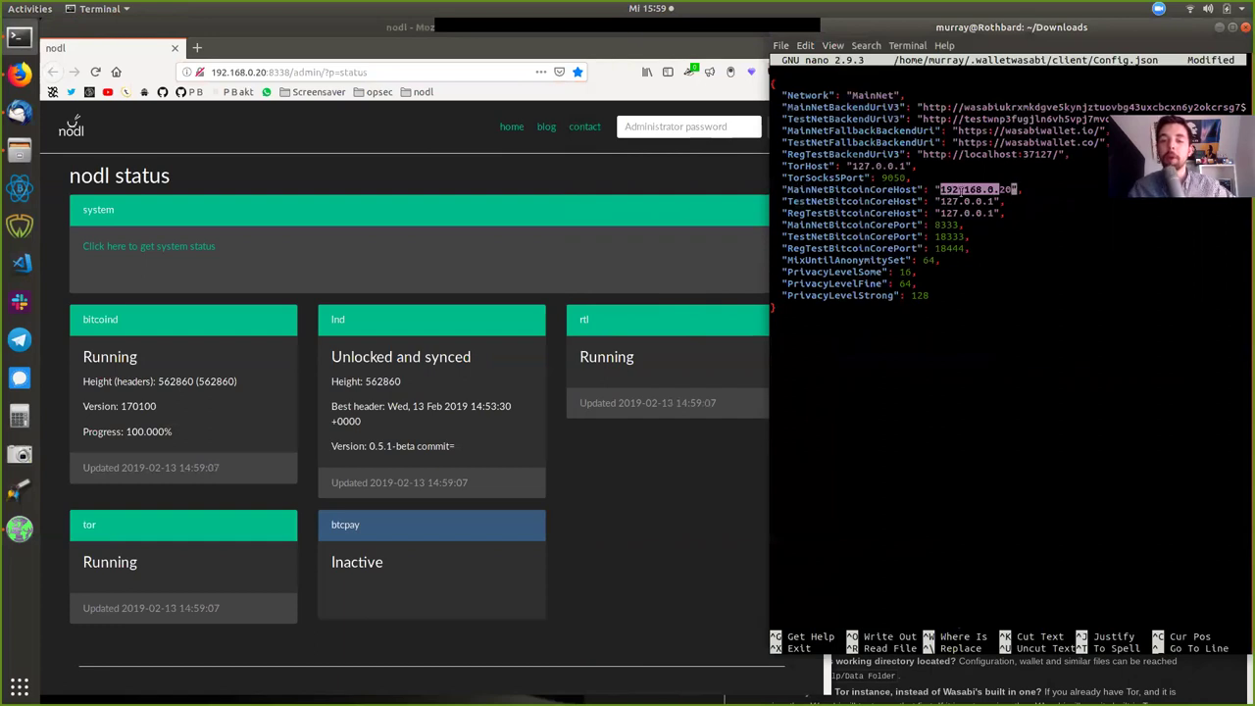
{"action": "left_click", "coordinate": [1009, 189]}
{"action": "left_click_drag", "start_coordinate": [1012, 188], "coordinate": [999, 188]}
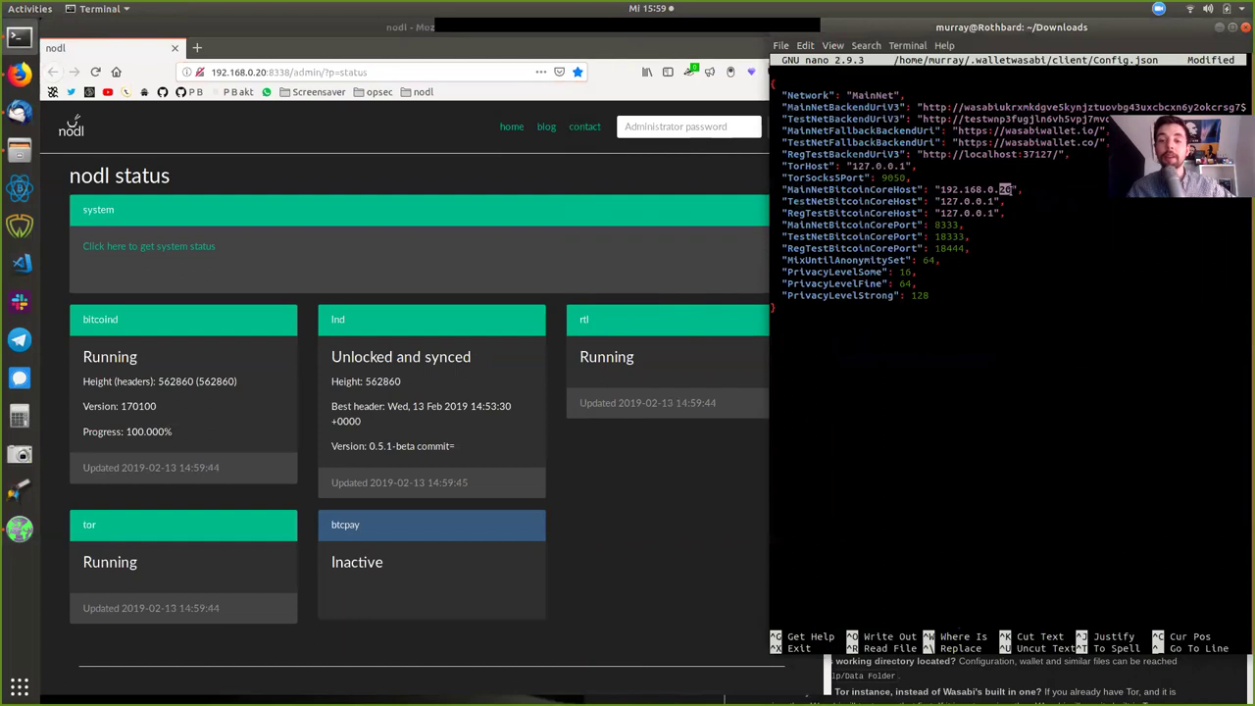
{"action": "left_click", "coordinate": [1010, 188]}
{"action": "double_click", "coordinate": [1010, 189]}
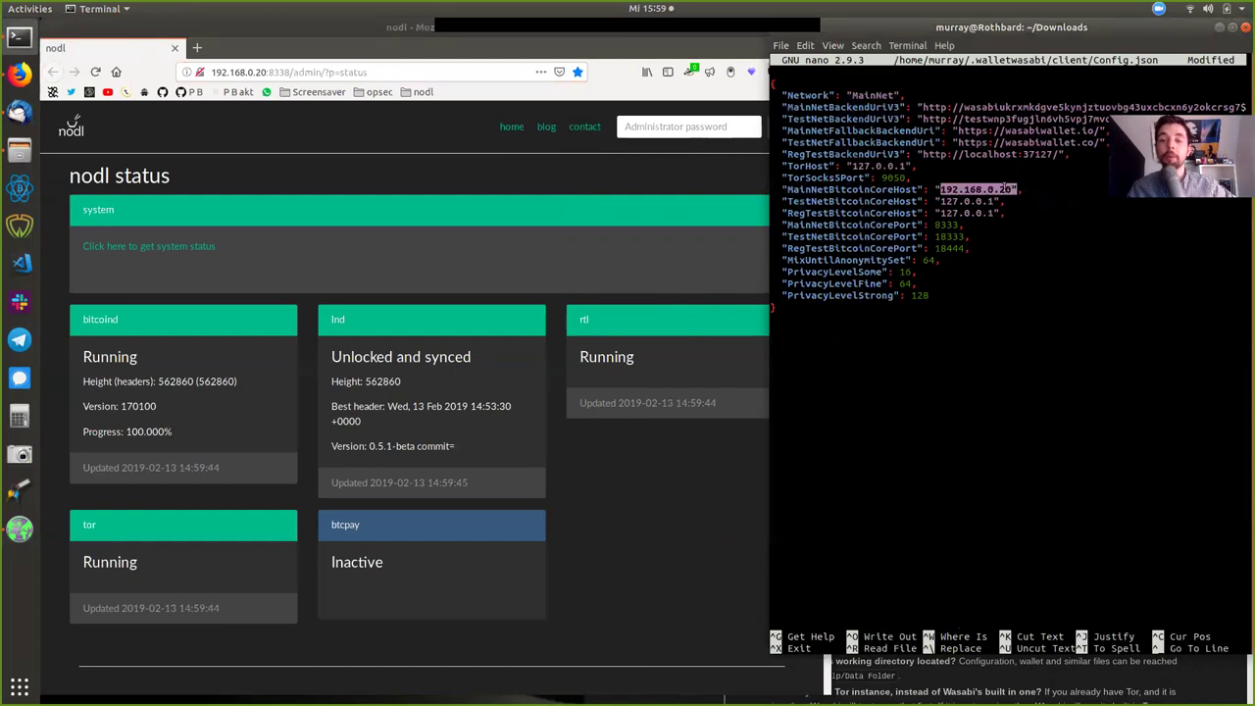
{"action": "double_click", "coordinate": [1006, 189]}
{"action": "left_click", "coordinate": [1006, 188]}
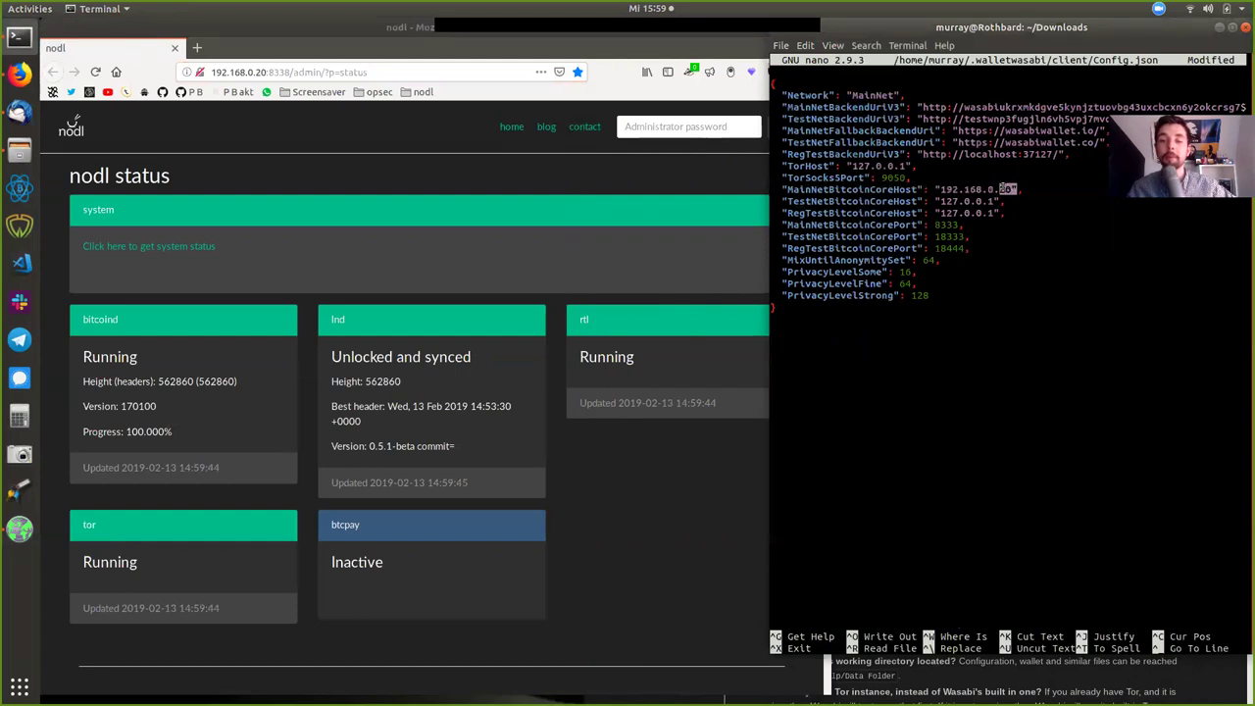
{"action": "left_click_drag", "start_coordinate": [1018, 217], "coordinate": [692, 204]}
{"action": "left_click", "coordinate": [1067, 175]}
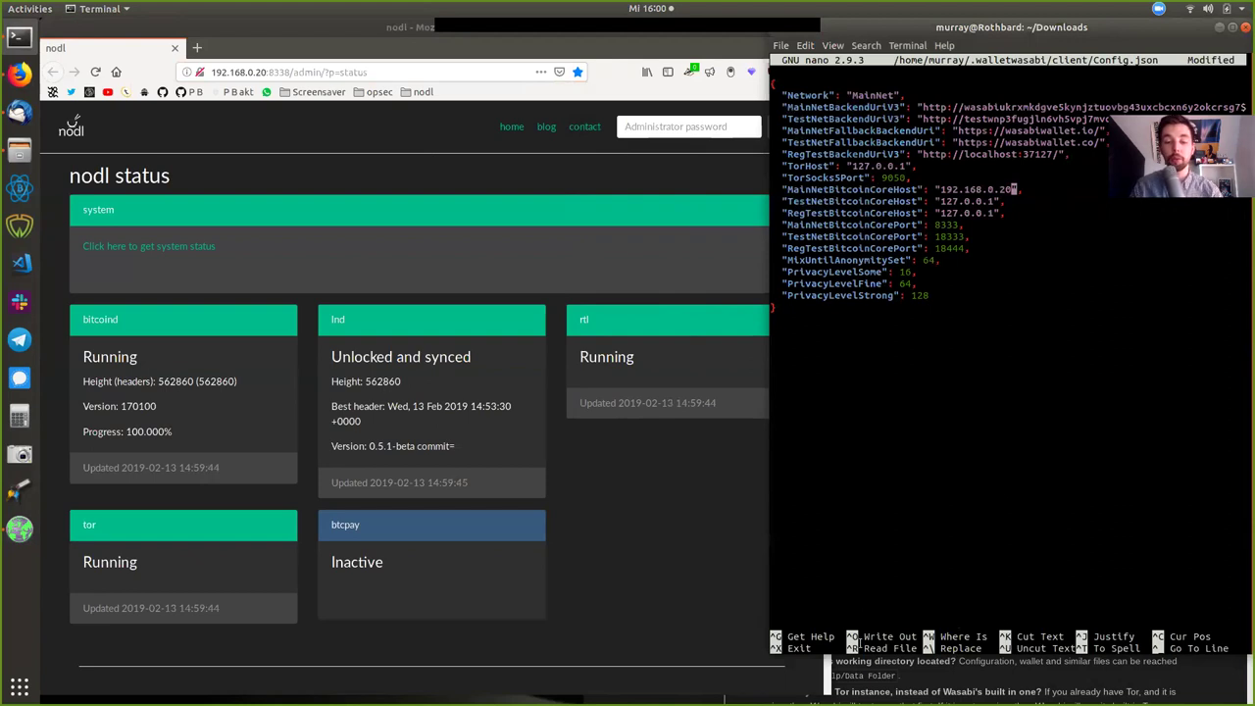
Write Config.json to disk, then look over the TestNet and RegTest host lines.
{"action": "key", "text": "ctrl+o"}
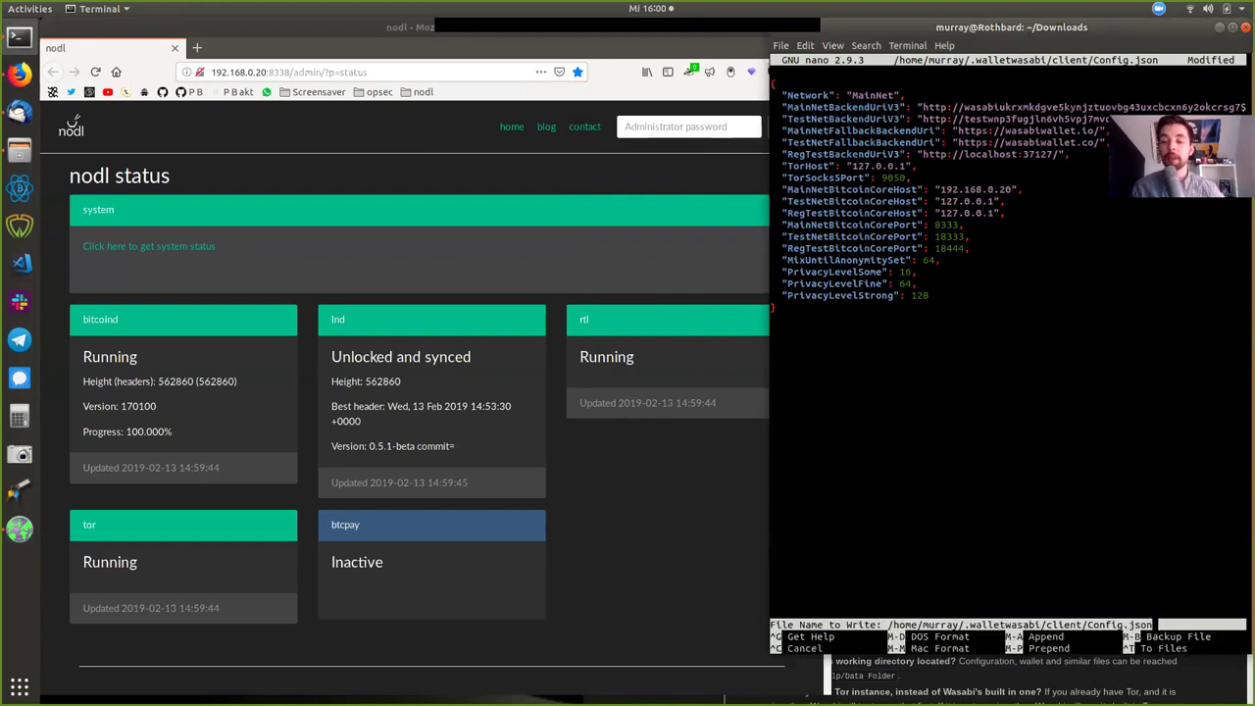
{"action": "key", "text": "Return"}
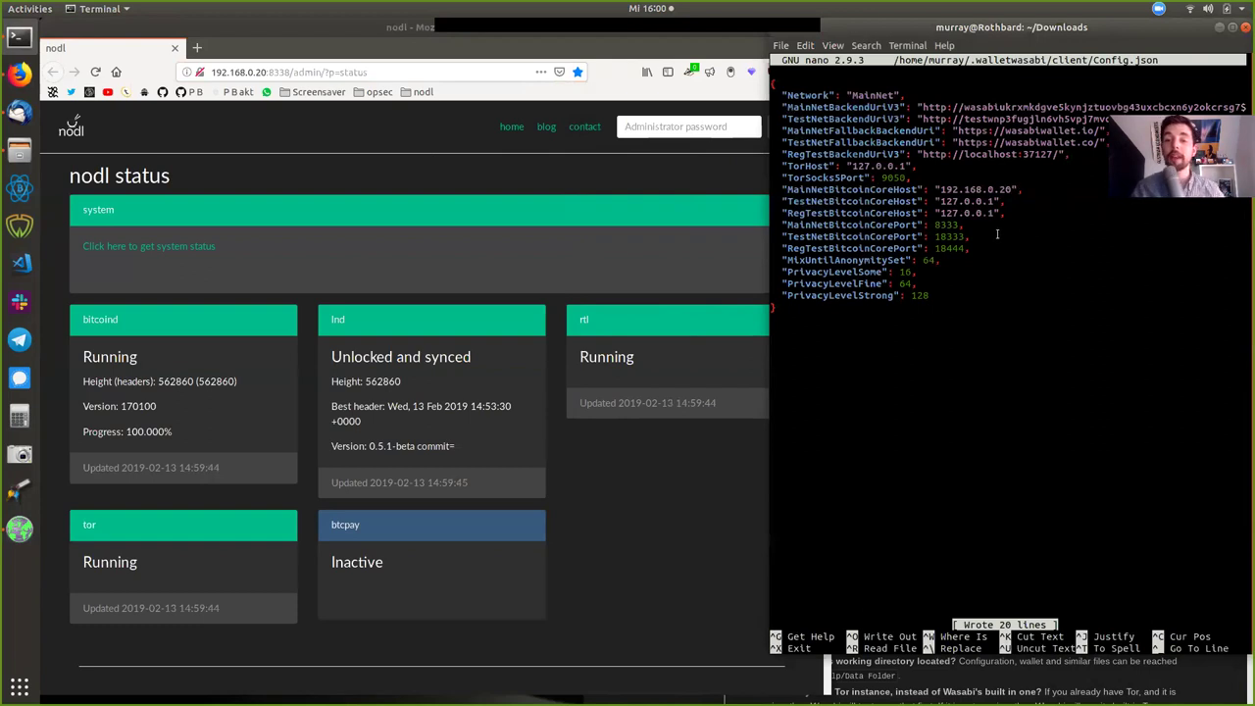
{"action": "left_click_drag", "start_coordinate": [1008, 213], "coordinate": [814, 195]}
{"action": "left_click", "coordinate": [898, 284]}
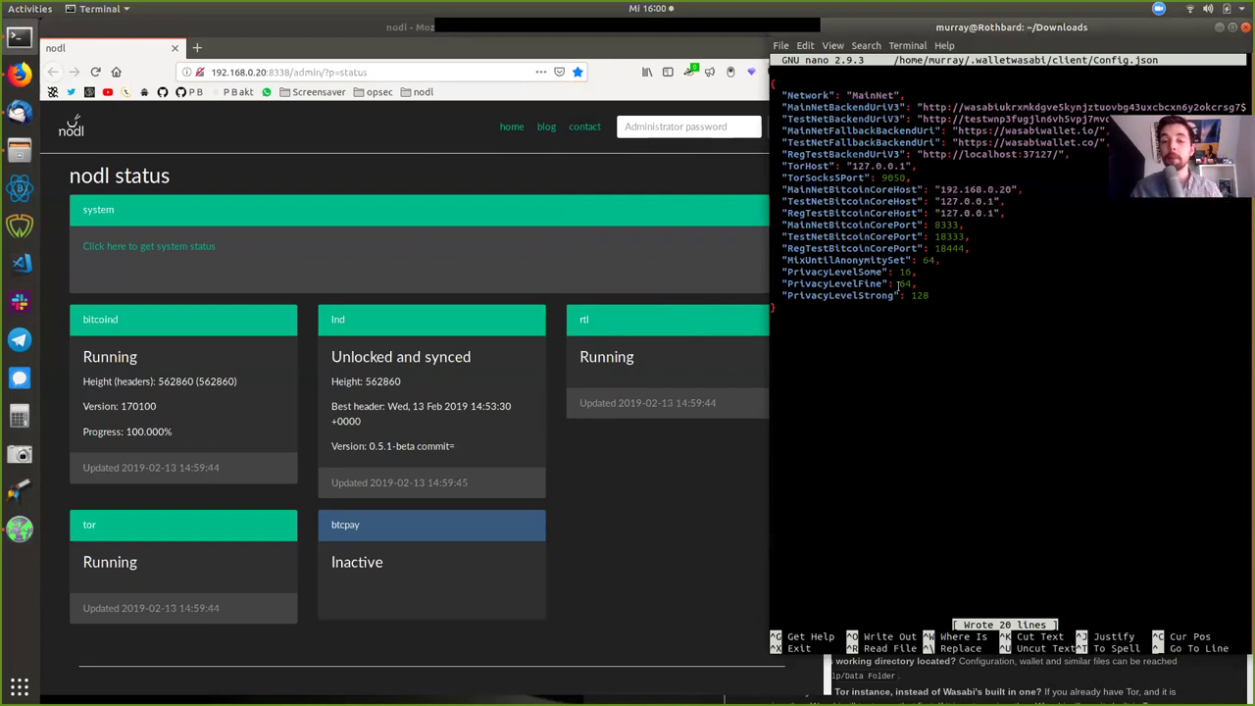
{"action": "left_click_drag", "start_coordinate": [942, 296], "coordinate": [784, 273]}
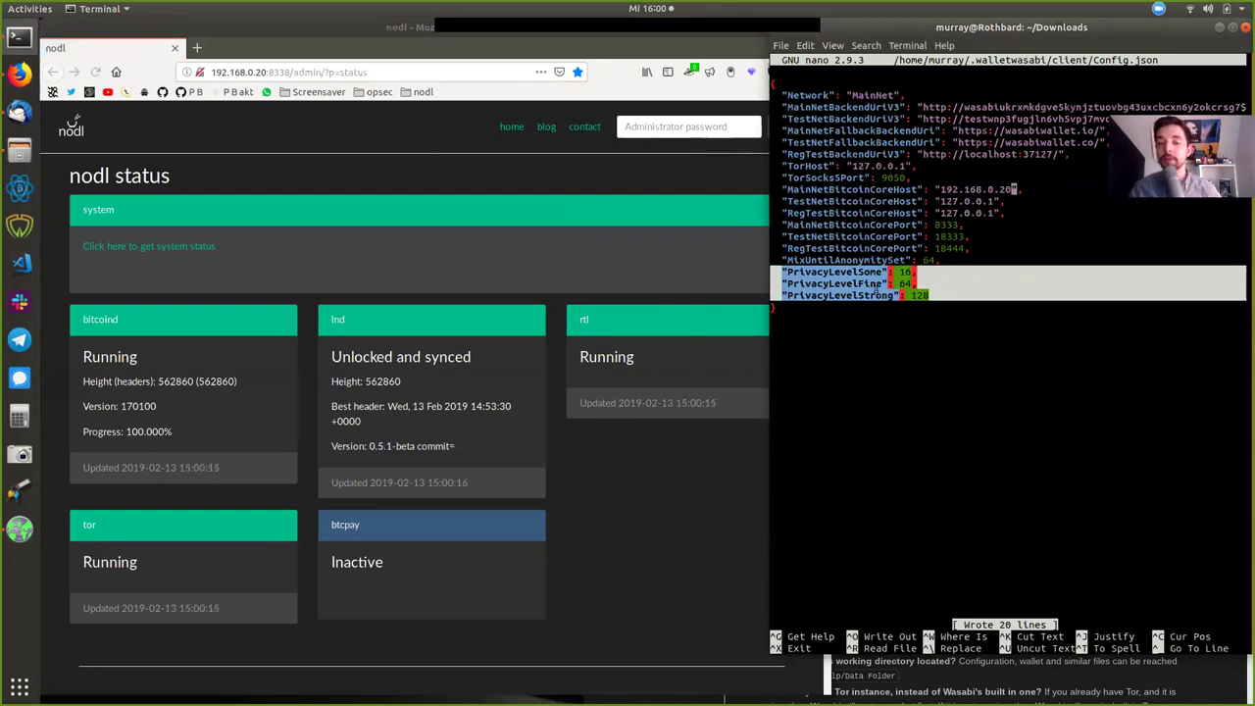
{"action": "left_click", "coordinate": [952, 289]}
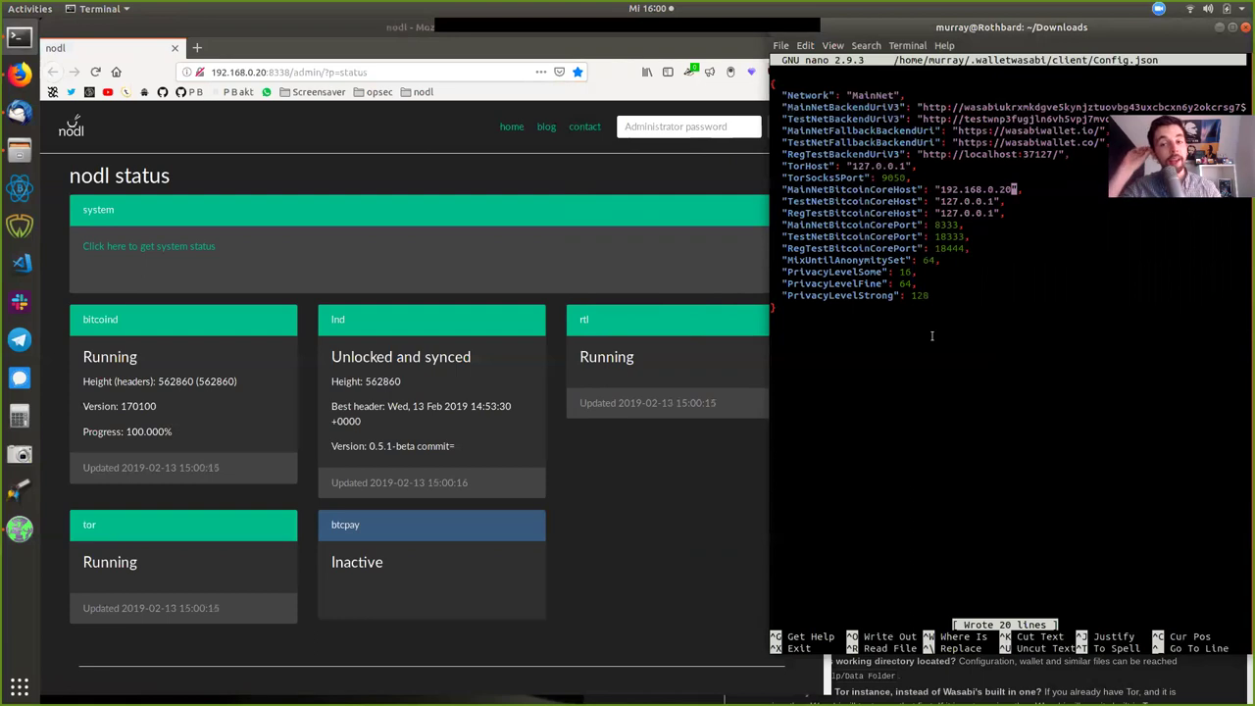
{"action": "double_click", "coordinate": [904, 272]}
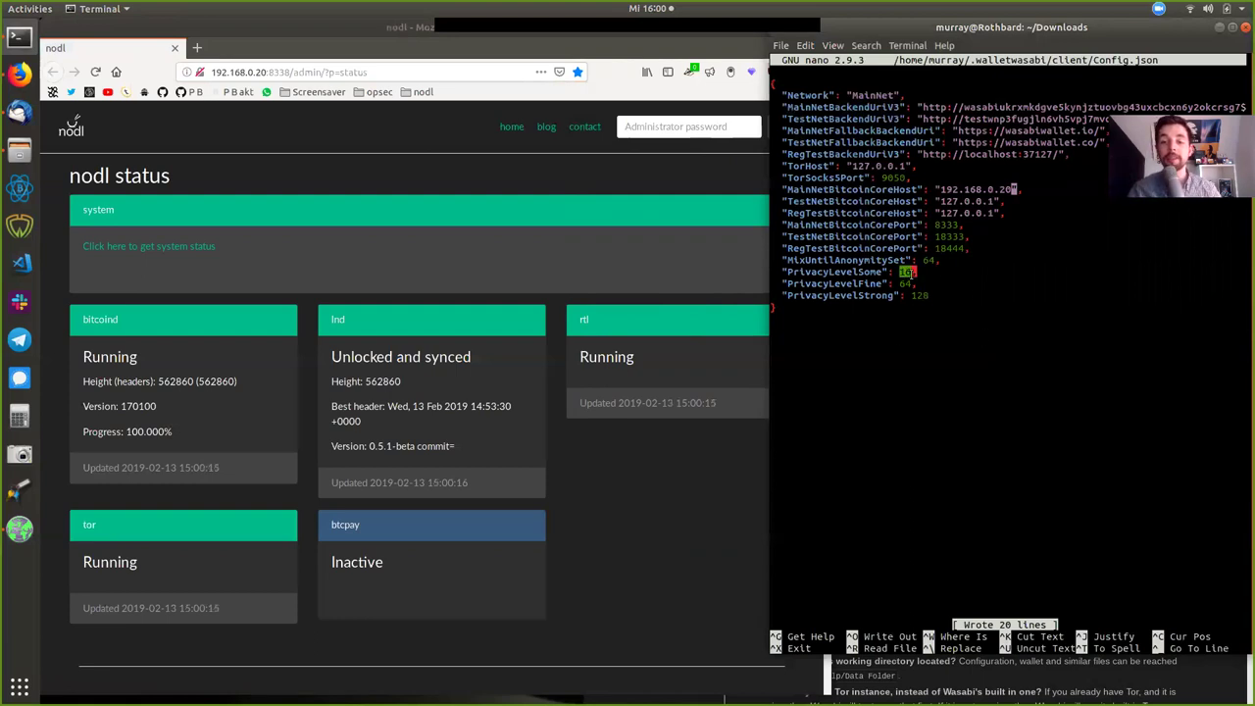
{"action": "double_click", "coordinate": [904, 283]}
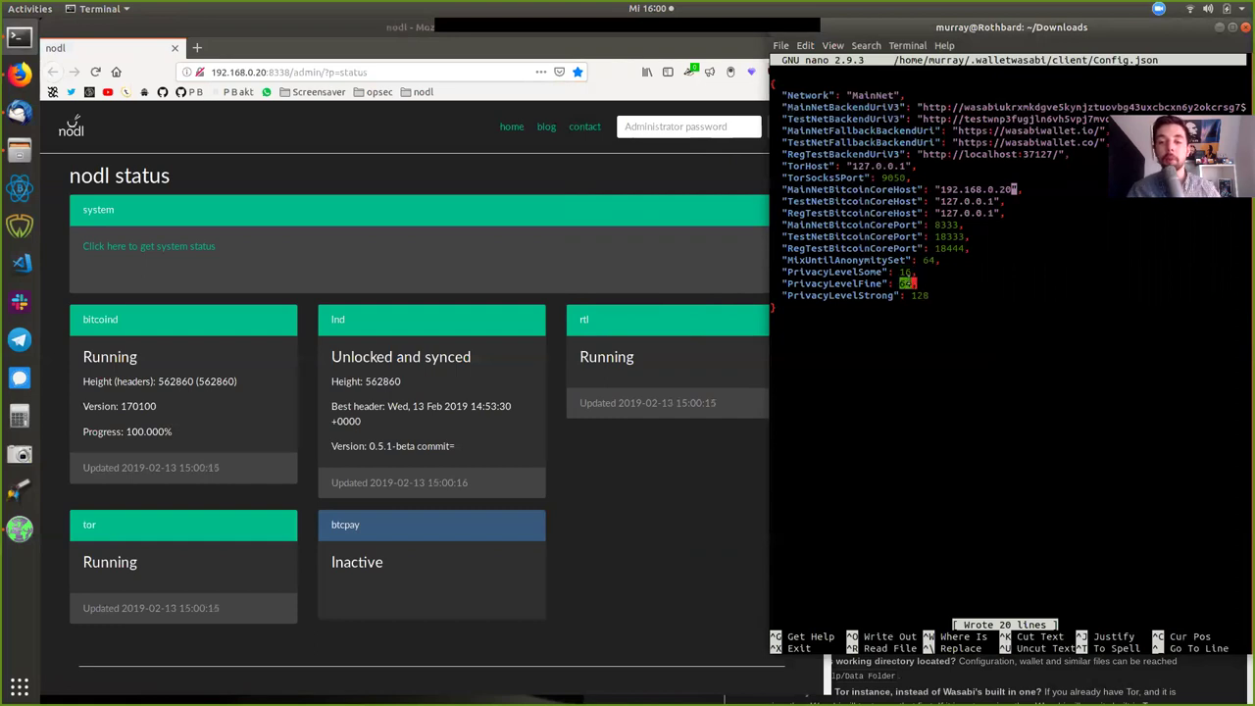
{"action": "double_click", "coordinate": [918, 294]}
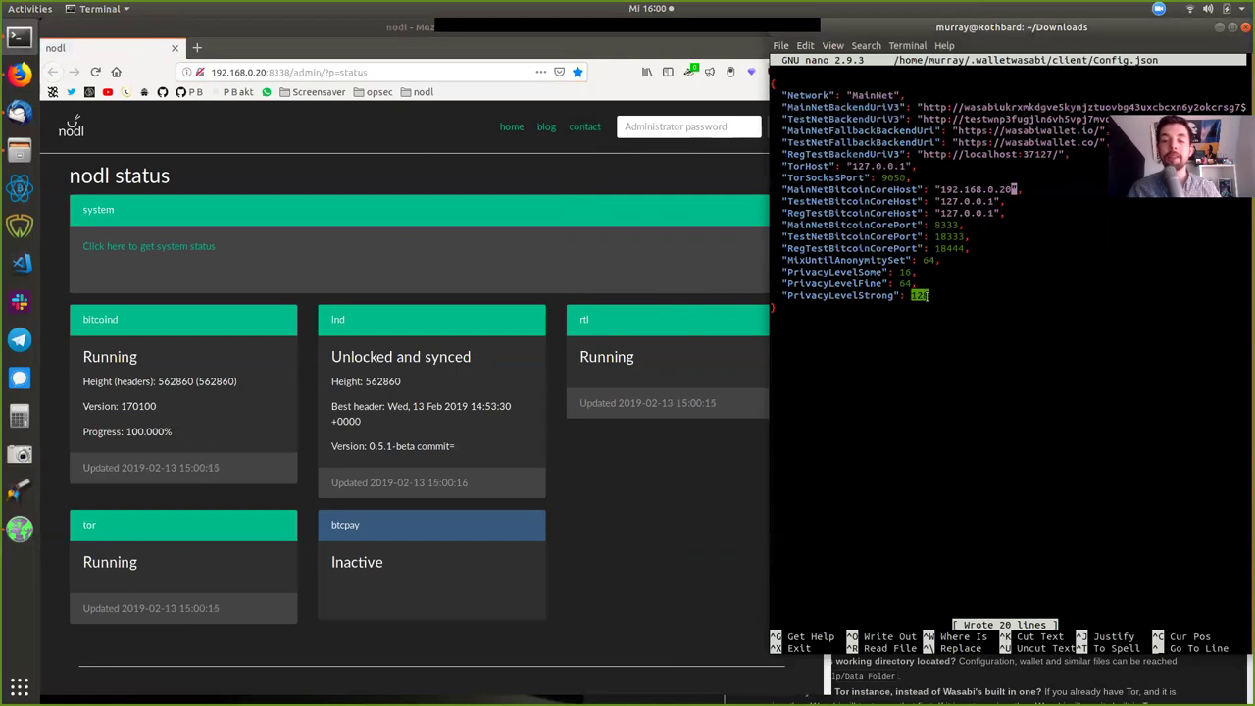
{"action": "left_click", "coordinate": [928, 294]}
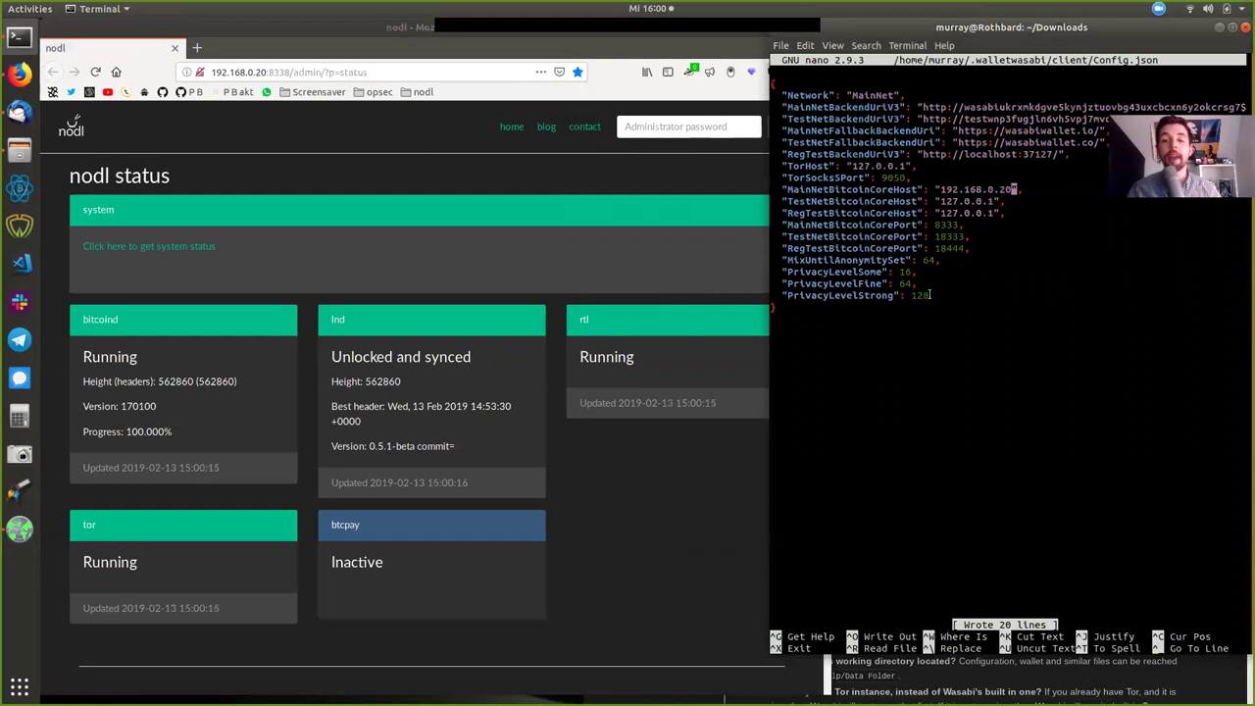
{"action": "left_click_drag", "start_coordinate": [928, 294], "coordinate": [775, 272]}
{"action": "left_click", "coordinate": [945, 290]}
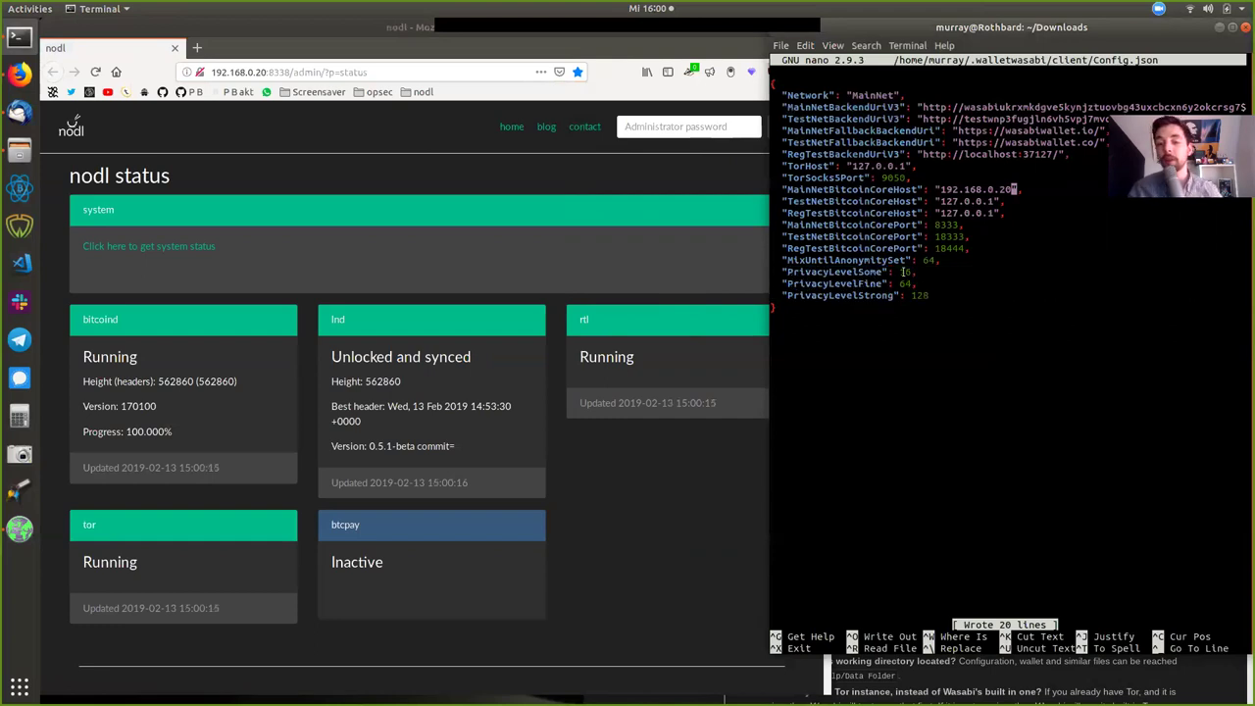
{"action": "double_click", "coordinate": [911, 271]}
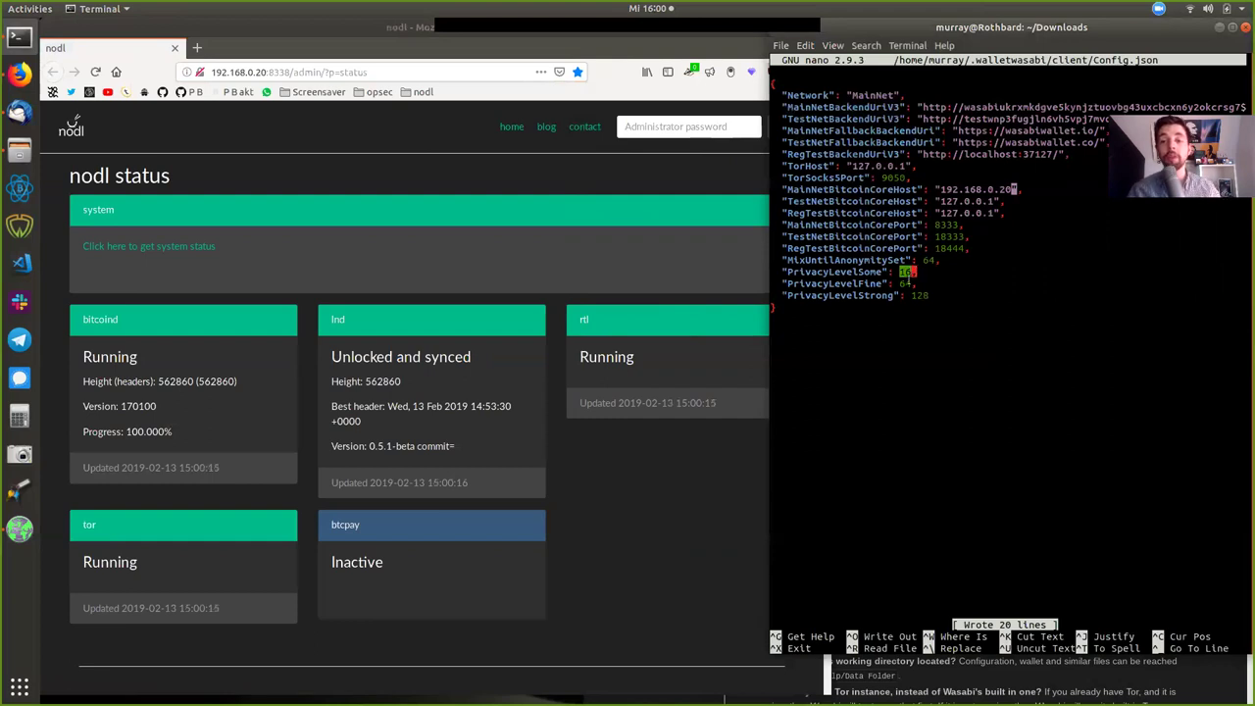
{"action": "left_click", "coordinate": [904, 283]}
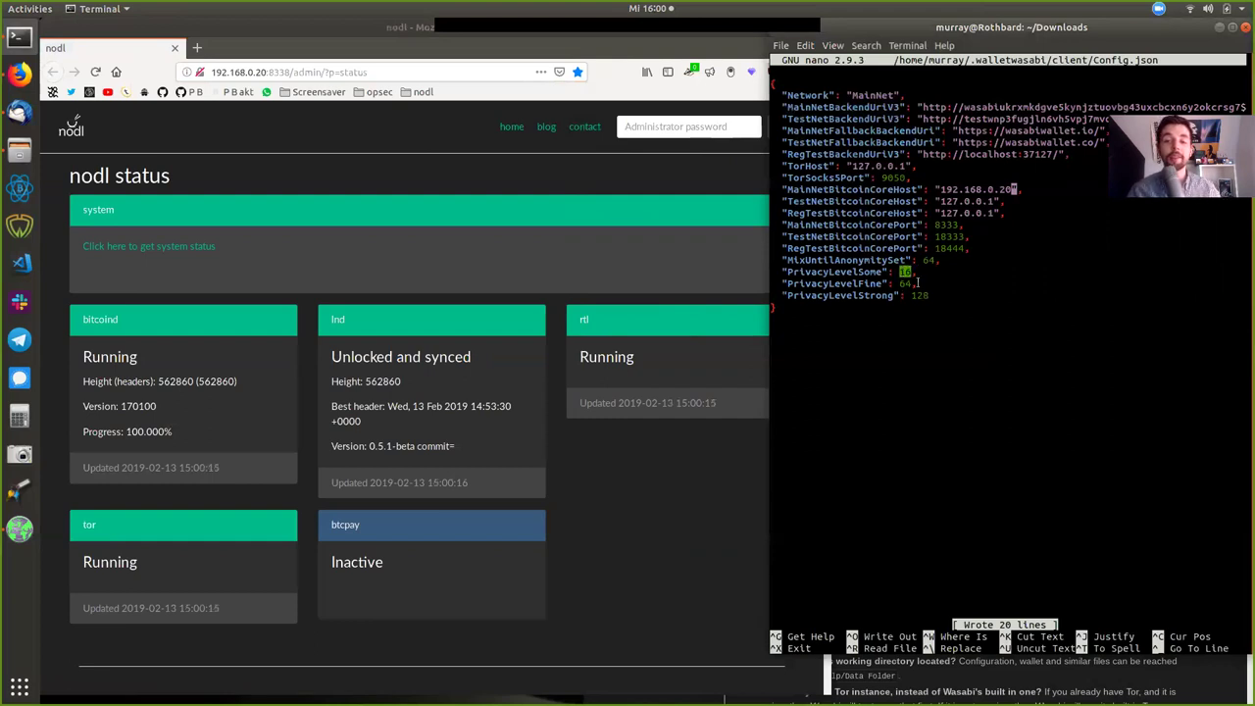
{"action": "double_click", "coordinate": [904, 283]}
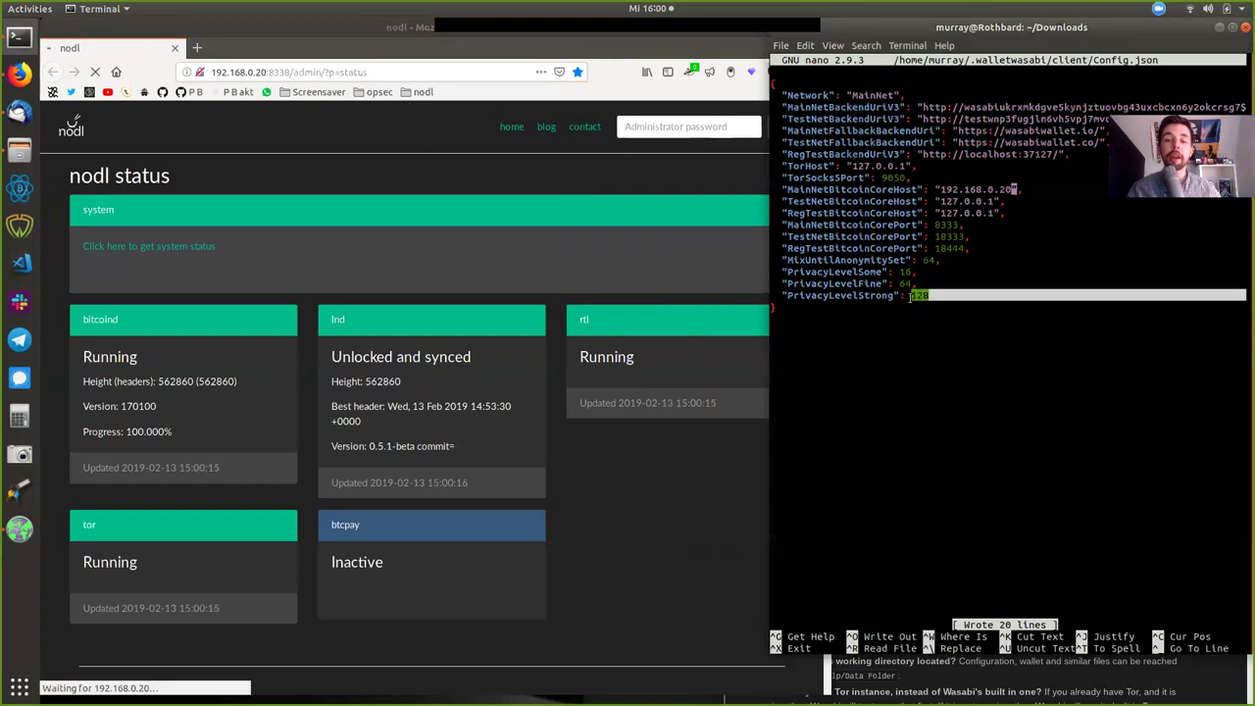
{"action": "left_click", "coordinate": [924, 303]}
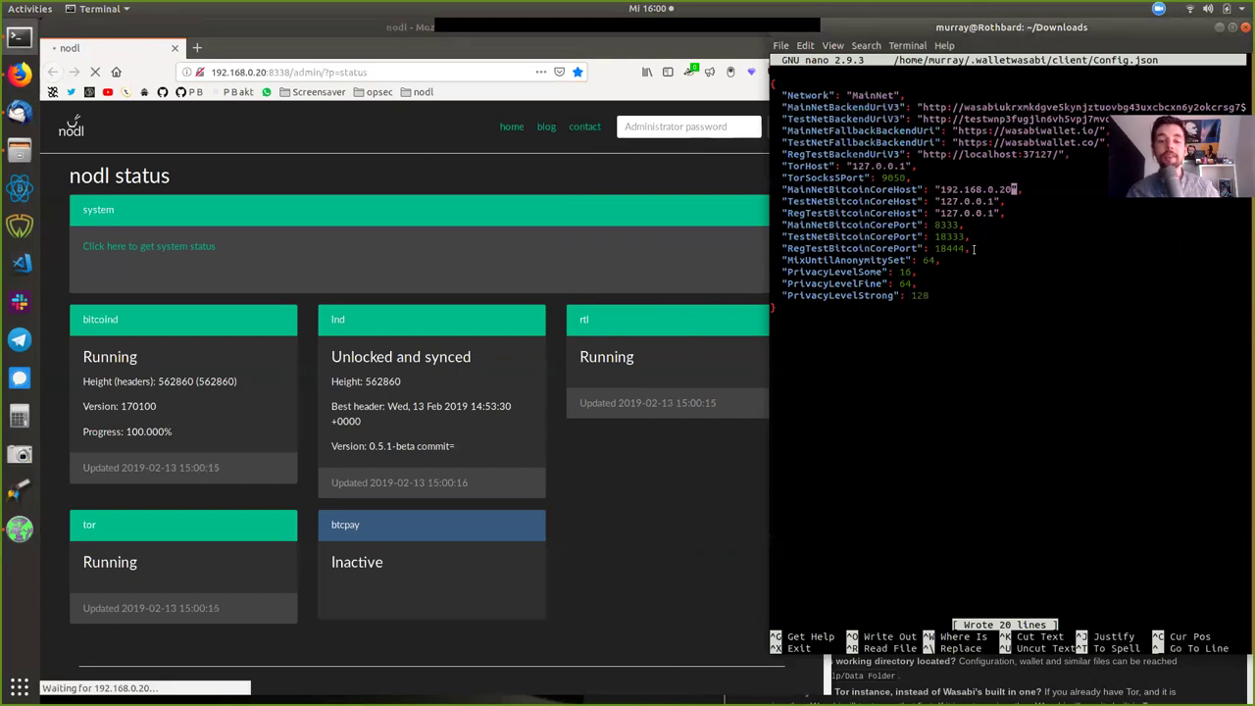
{"action": "triple_click", "coordinate": [926, 295]}
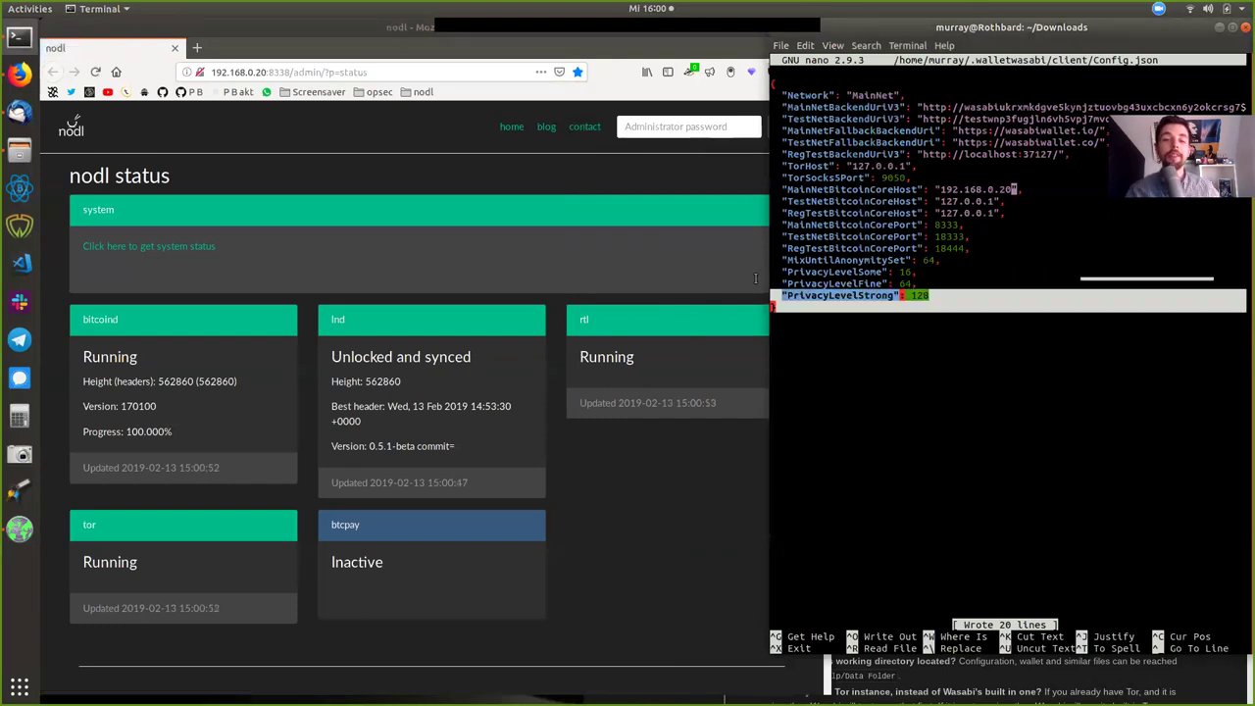
{"action": "left_click", "coordinate": [745, 269]}
{"action": "triple_click", "coordinate": [753, 294]}
{"action": "left_click_drag", "start_coordinate": [753, 294], "coordinate": [751, 274]}
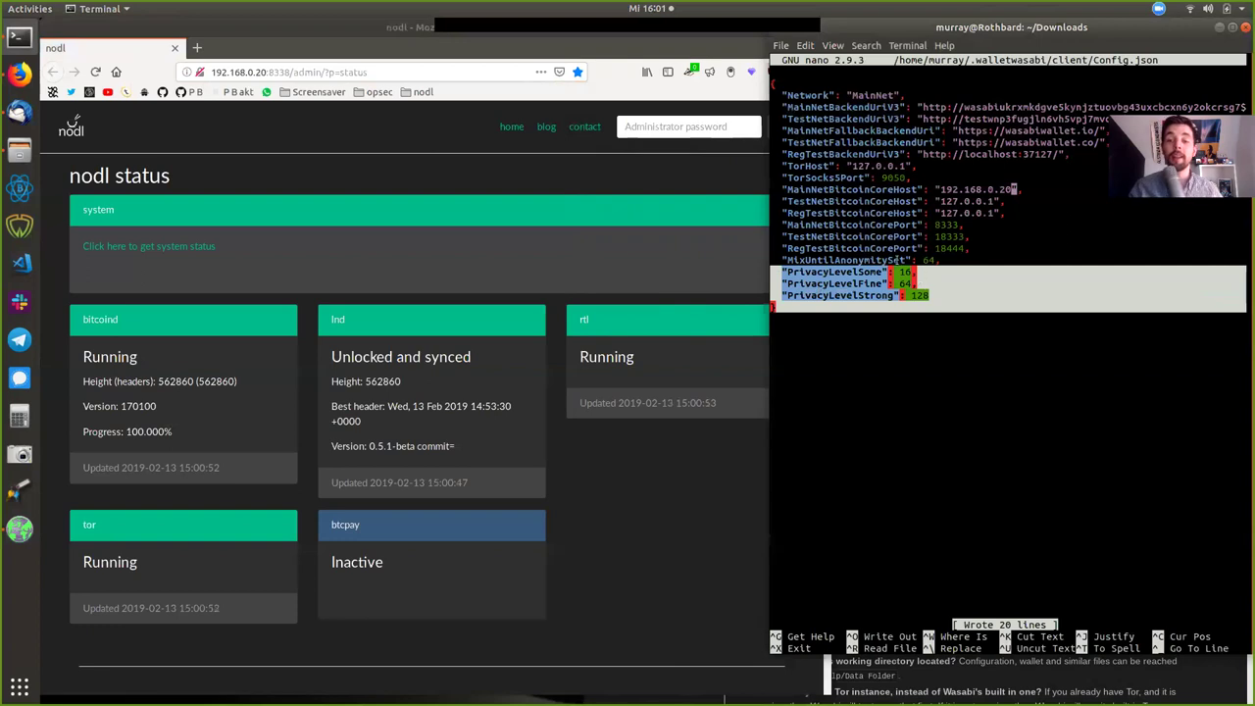
{"action": "left_click", "coordinate": [922, 280]}
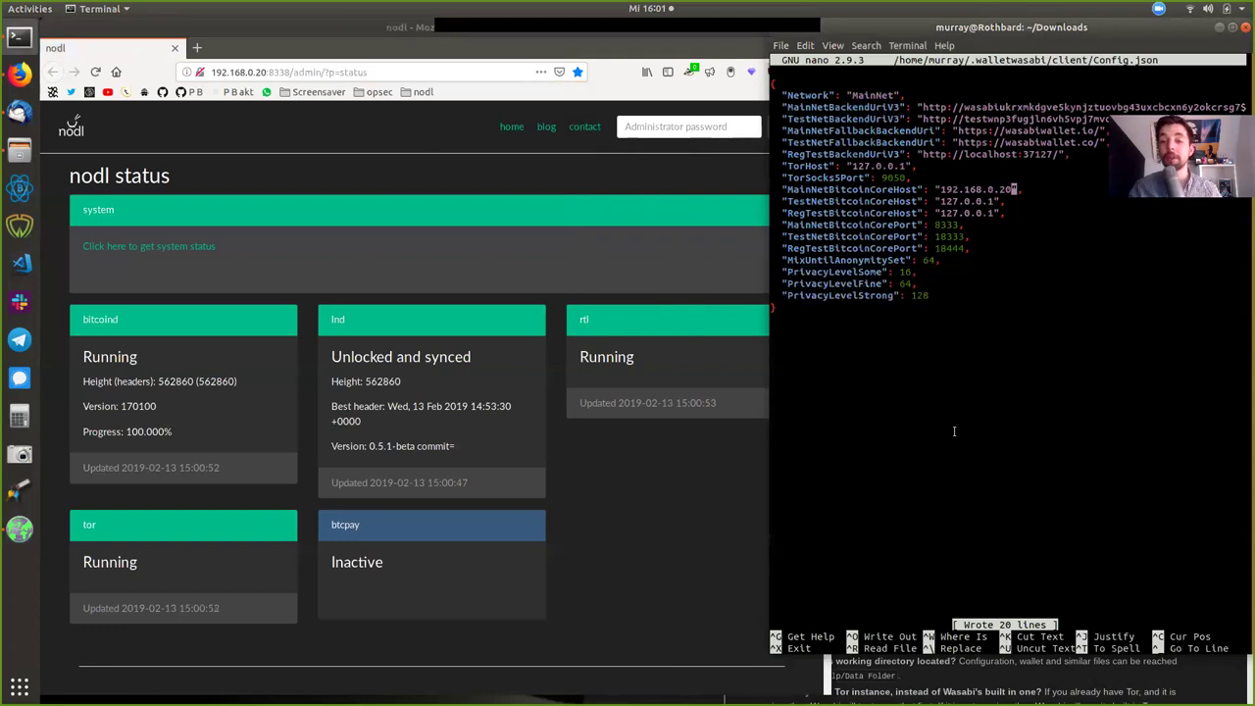
{"action": "left_click_drag", "start_coordinate": [981, 296], "coordinate": [781, 283]}
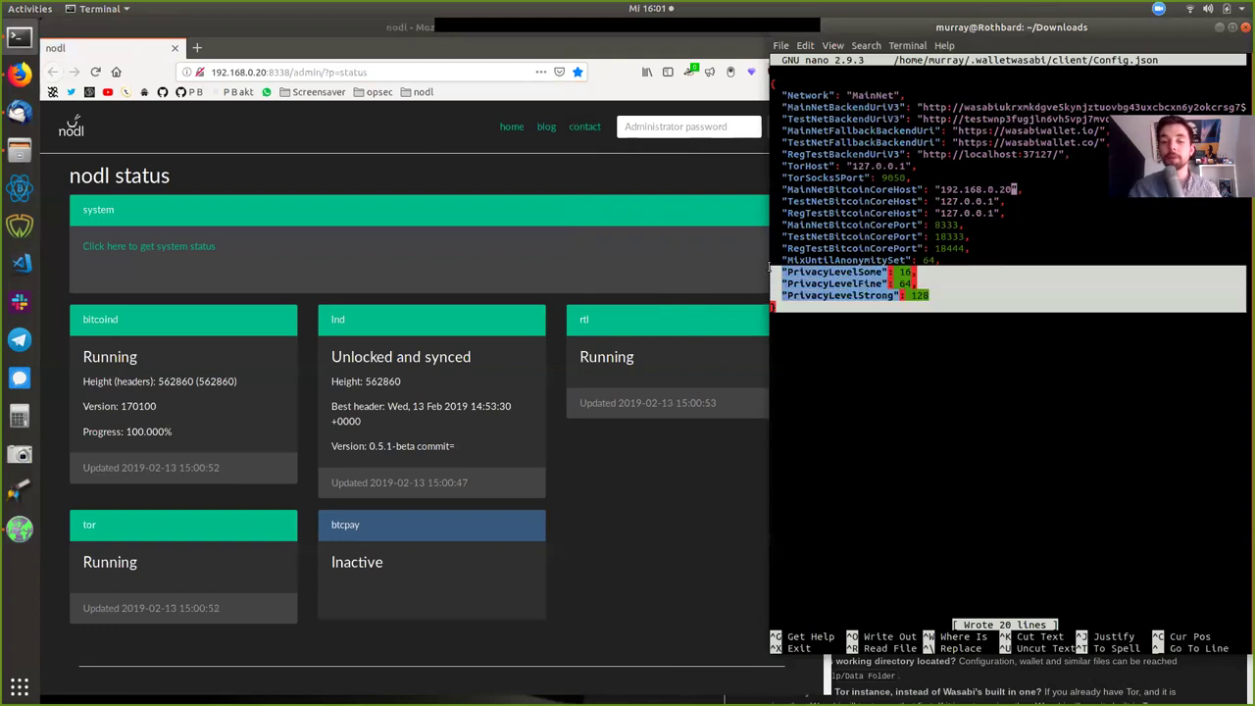
{"action": "left_click", "coordinate": [892, 294]}
{"action": "left_click_drag", "start_coordinate": [848, 305], "coordinate": [729, 281]}
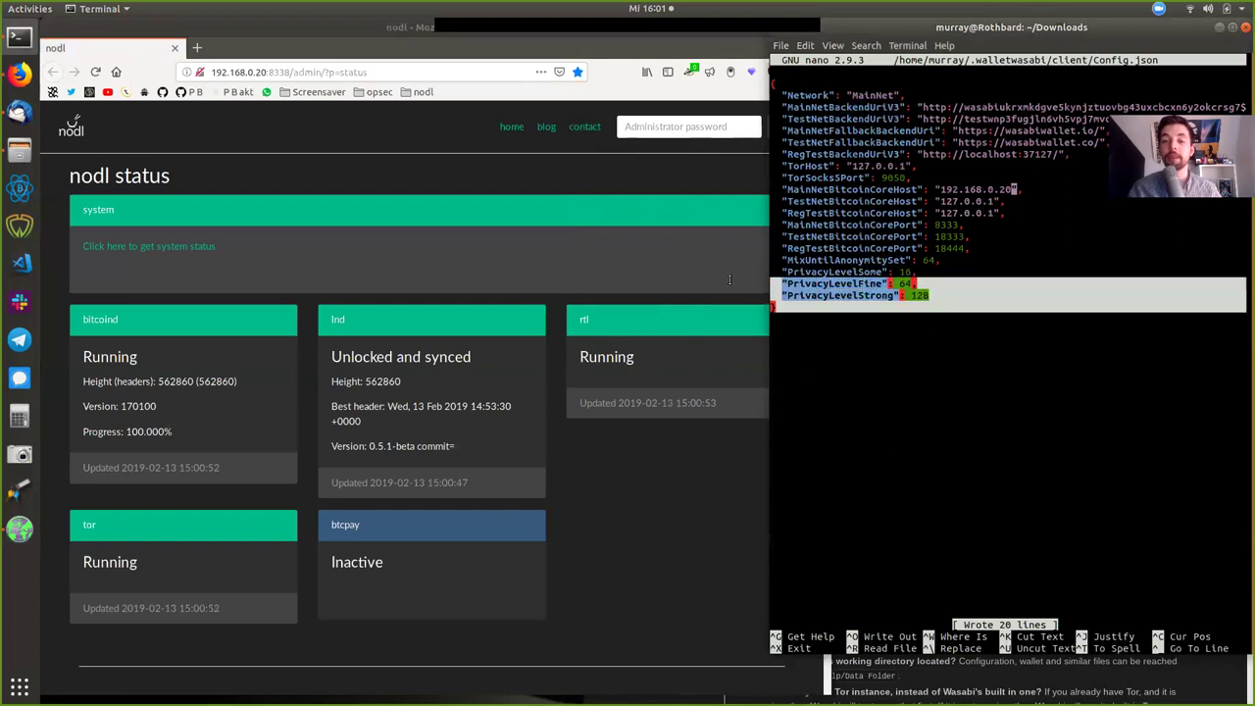
{"action": "left_click", "coordinate": [999, 213]}
{"action": "left_click_drag", "start_coordinate": [1036, 182], "coordinate": [787, 187]}
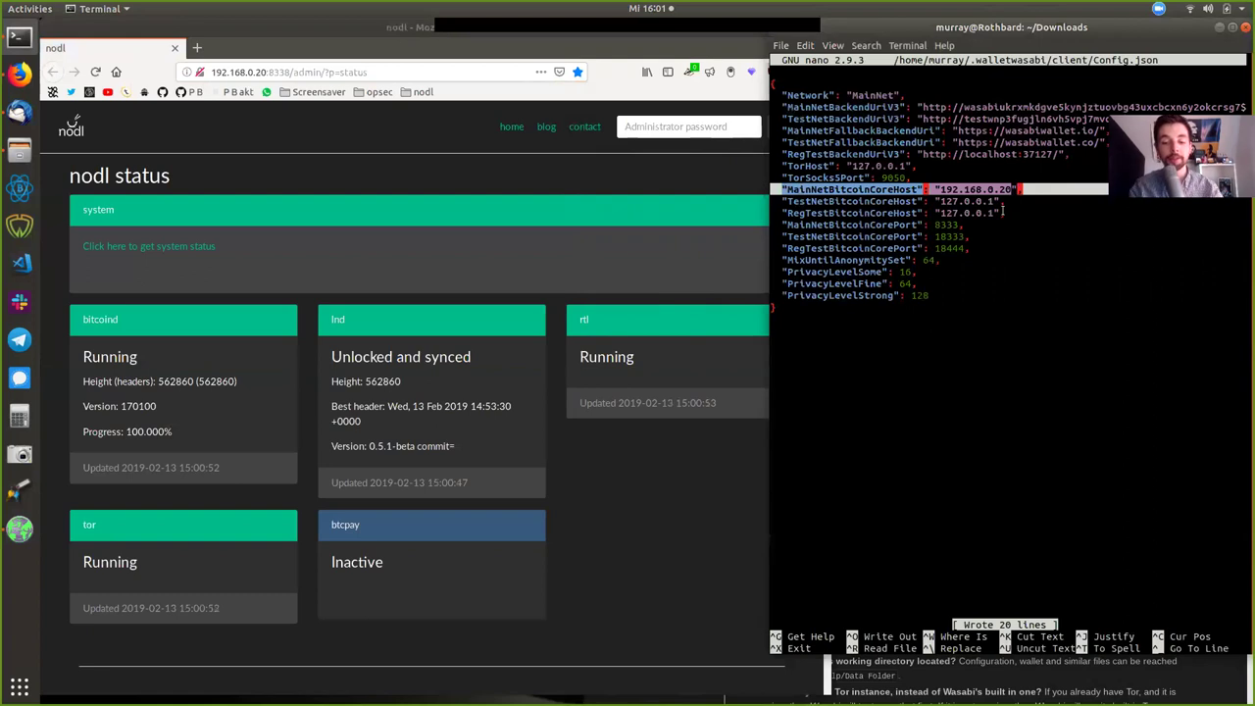
Save Config.json once more and quit nano back to the shell.
{"action": "key", "text": "ctrl+o"}
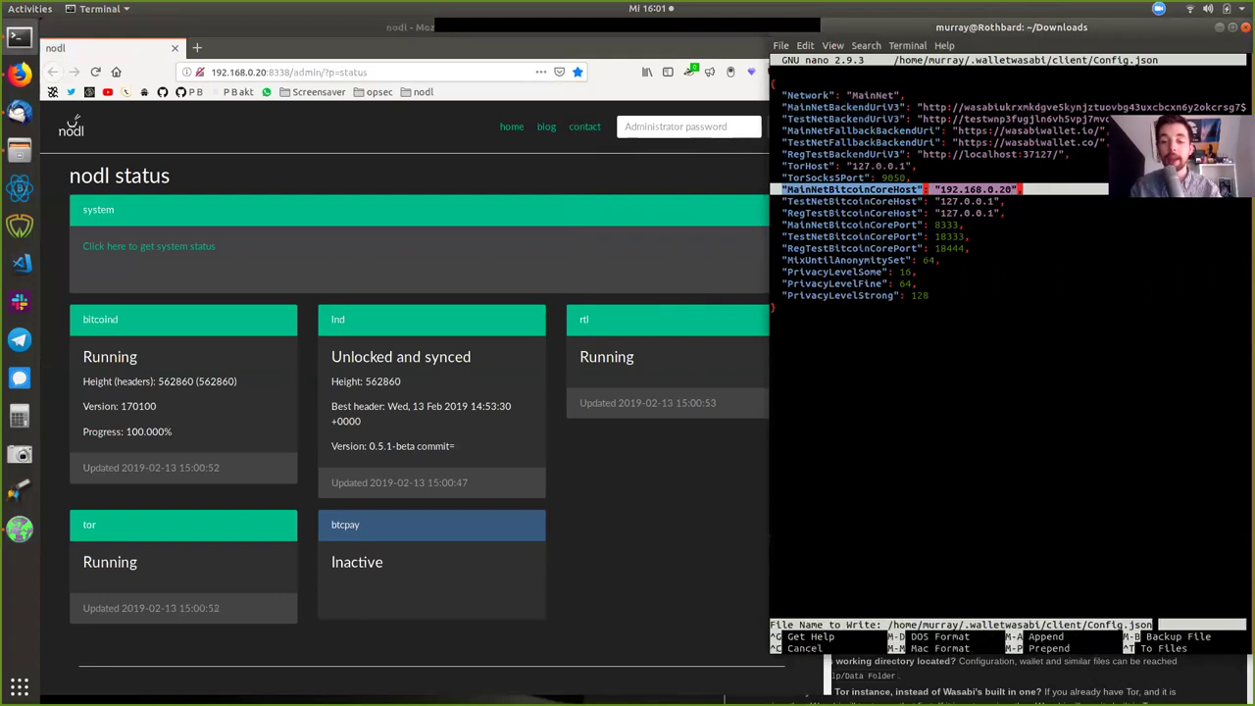
{"action": "key", "text": "Return"}
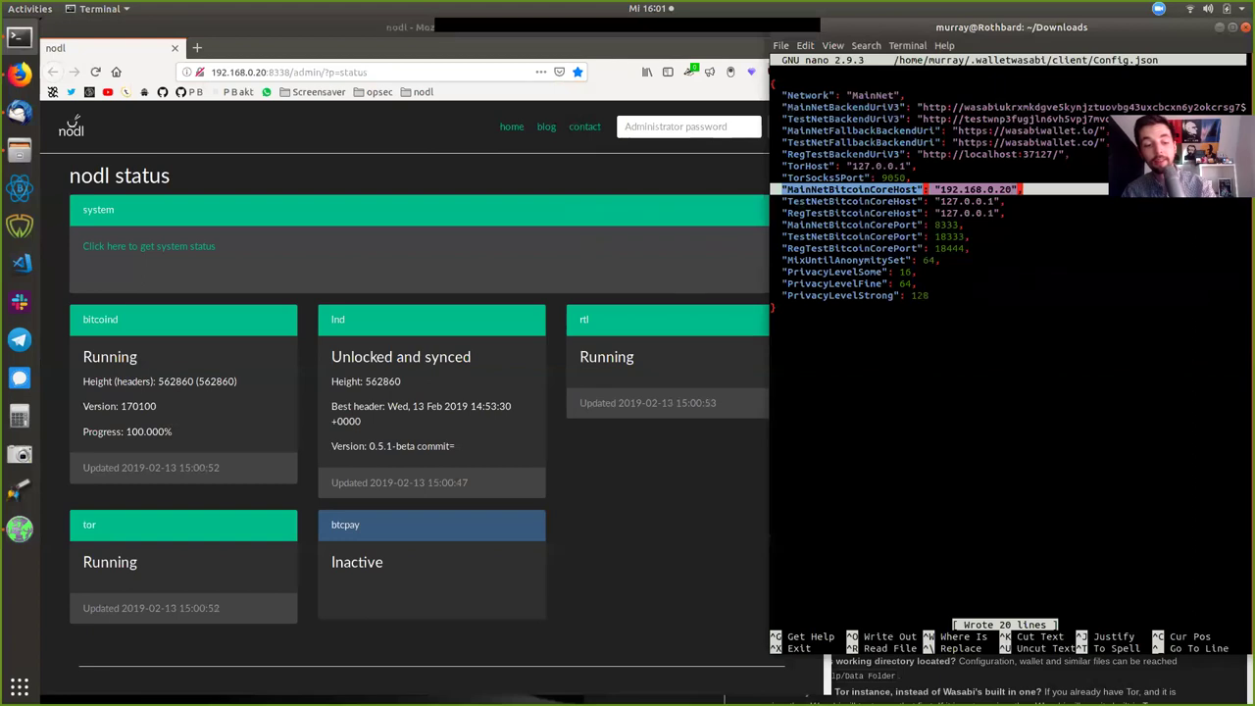
{"action": "key", "text": "ctrl+x"}
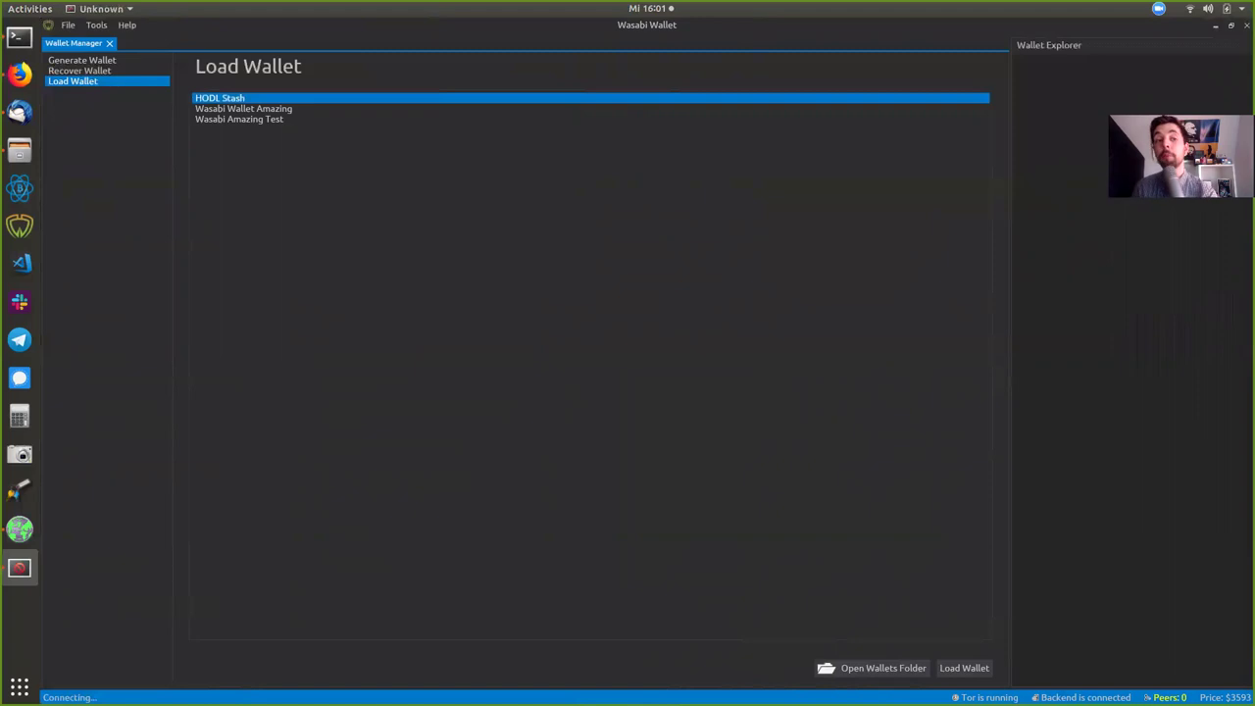
Select the 'Wasabi Amazing Test' wallet in the Load Wallet list.
{"action": "left_click", "coordinate": [279, 119]}
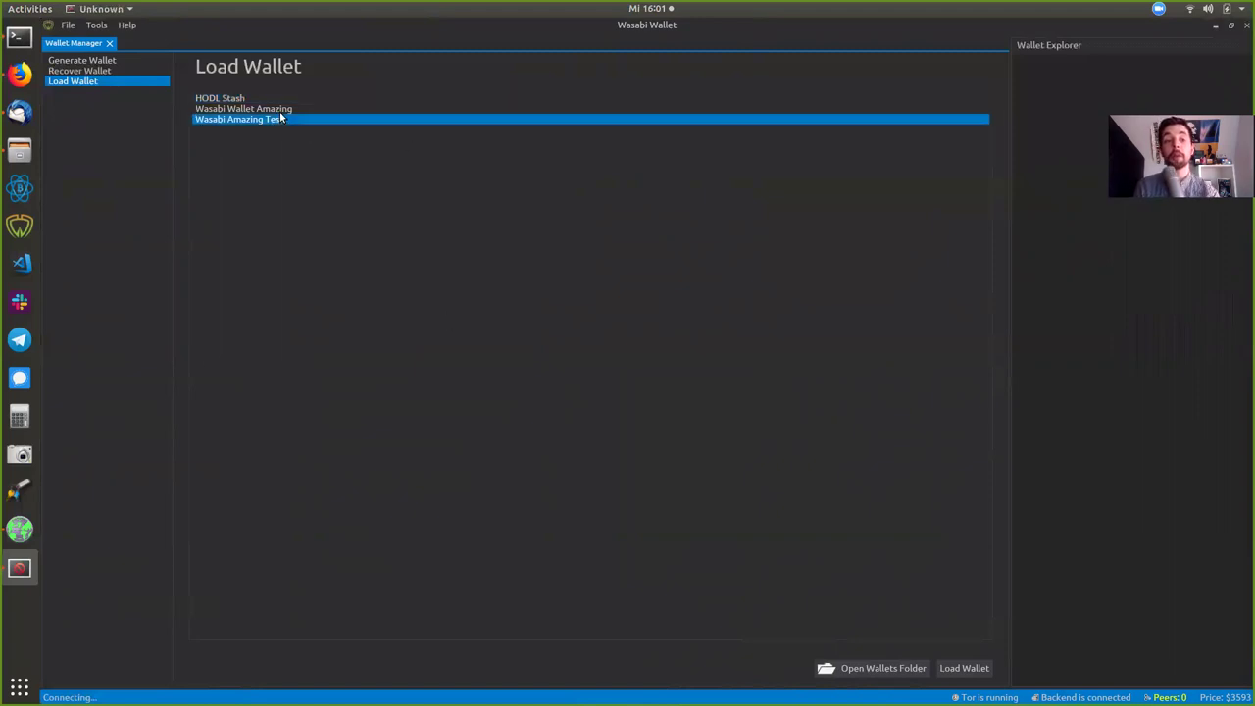